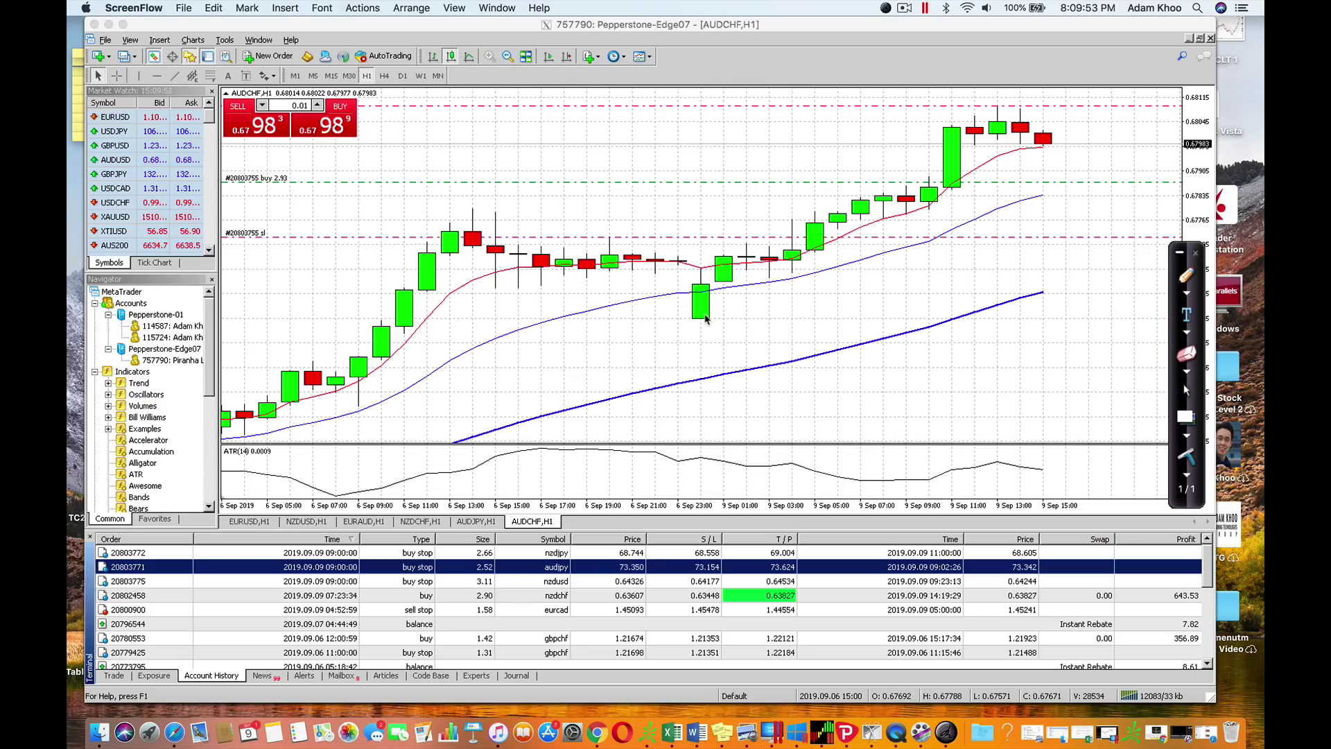
- Move the floating annotation toolbar clear of the chart and magnify the AUDCHF,H1 header for a closer look
drag(1186, 246, 1238, 246)
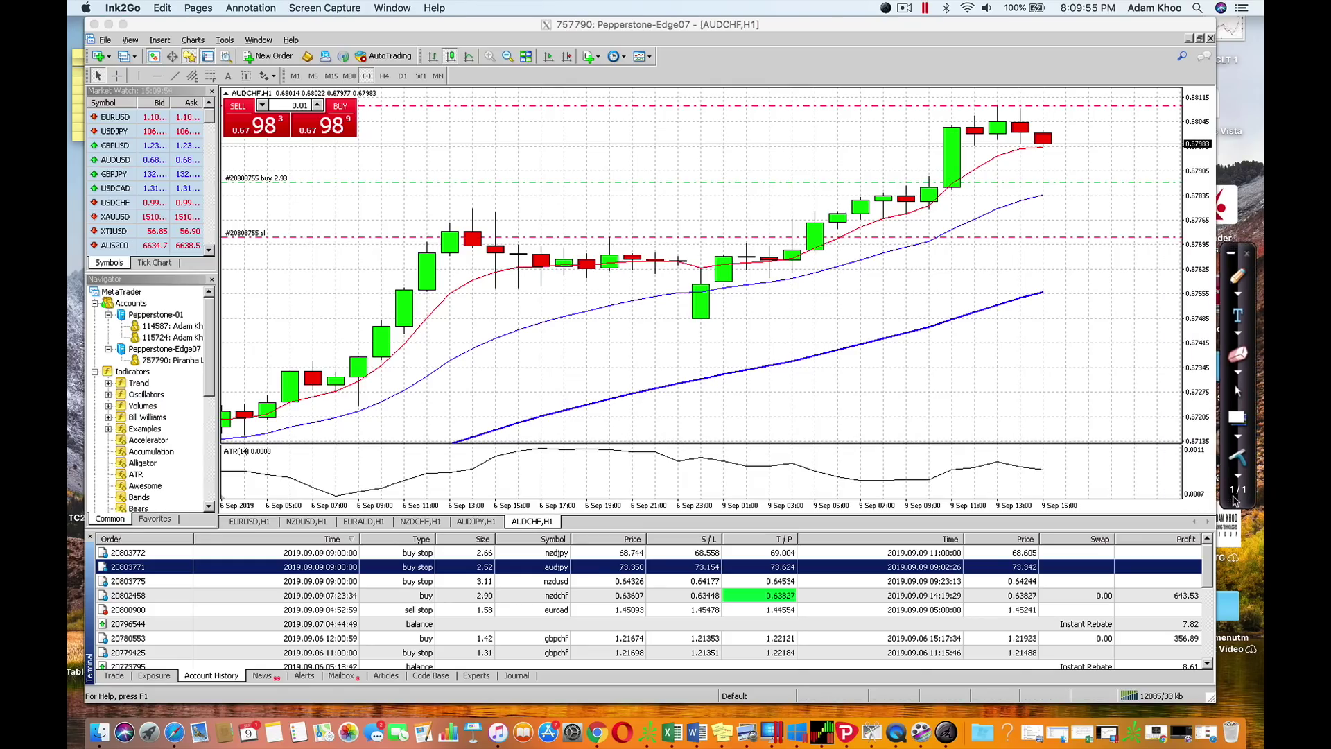
key(alt+super+8)
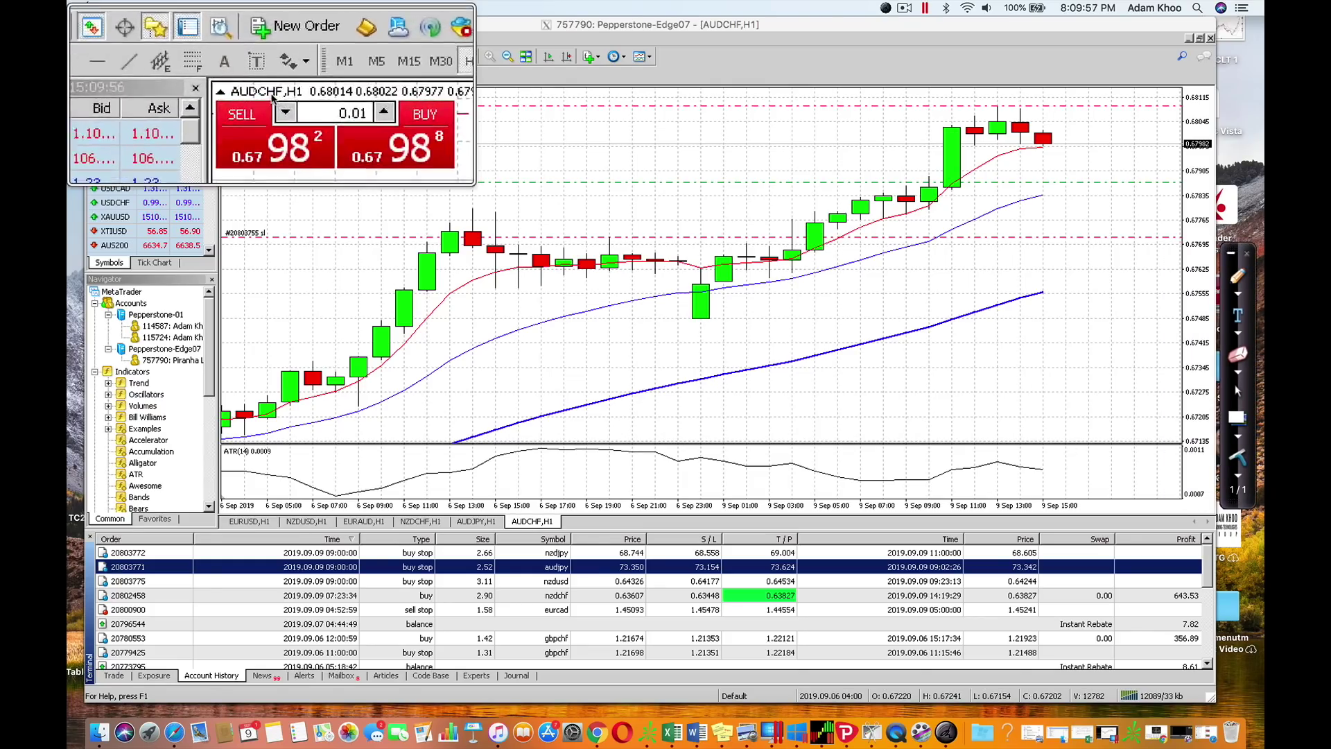
key(alt+super+8)
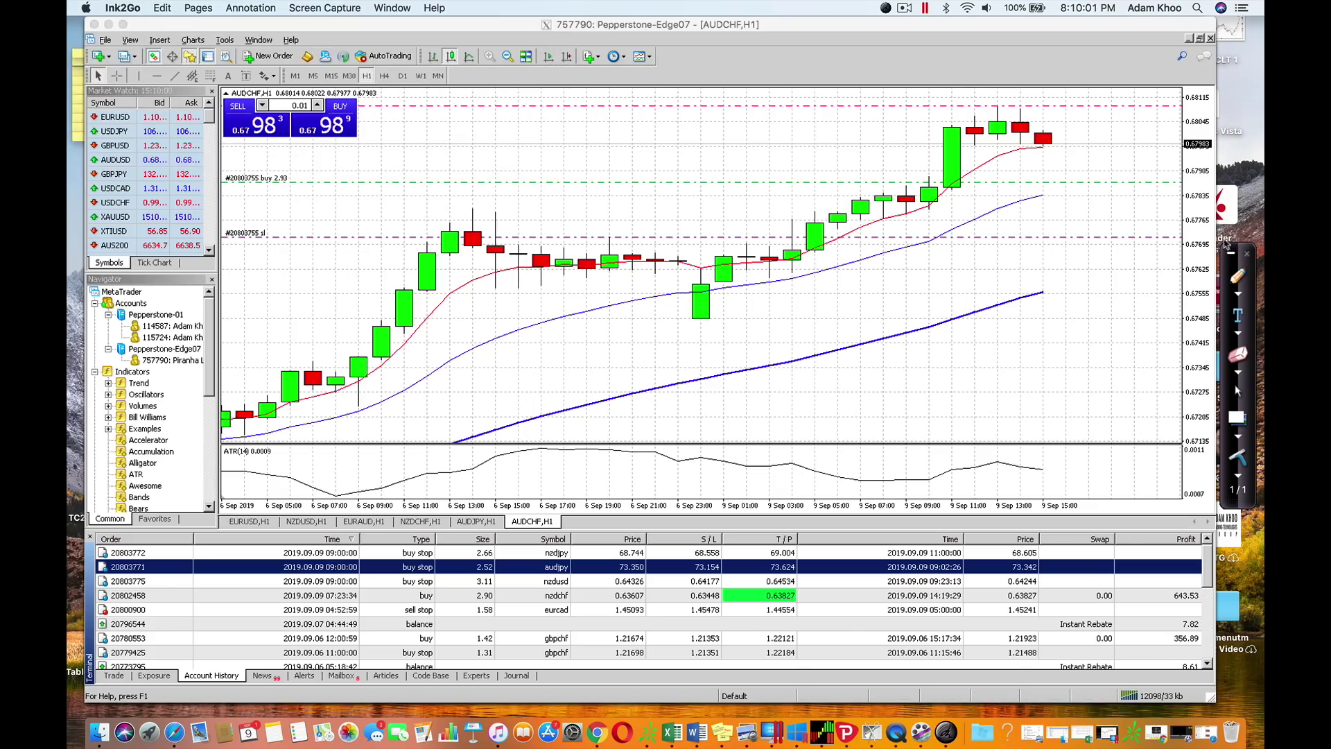
- In red ink, circle the small green AUDCHF candle near 9 Sep 07:00, add an arrow above it, and mark its buy and stop-loss levels
click(1240, 278)
mouse_move(883, 149)
mouse_down()
mouse_move(874, 224)
mouse_move(893, 190)
mouse_up()
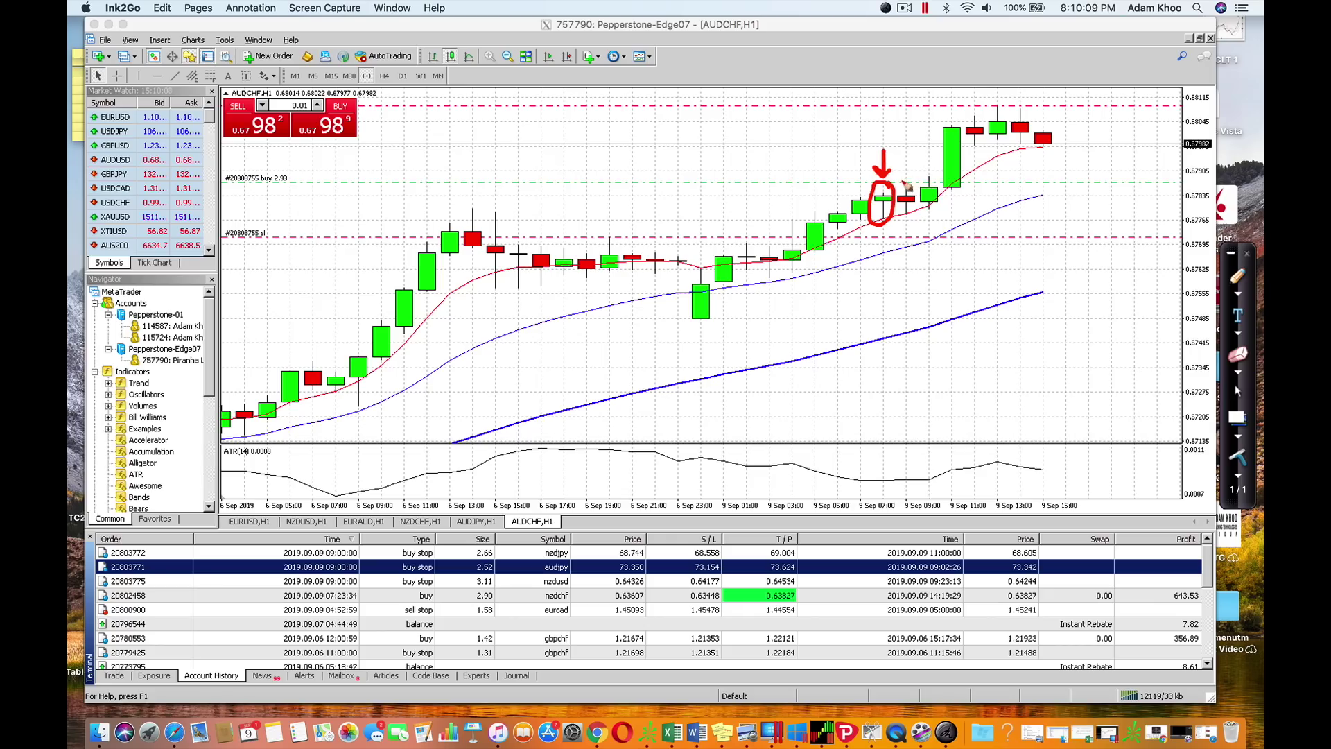
drag(901, 182, 915, 181)
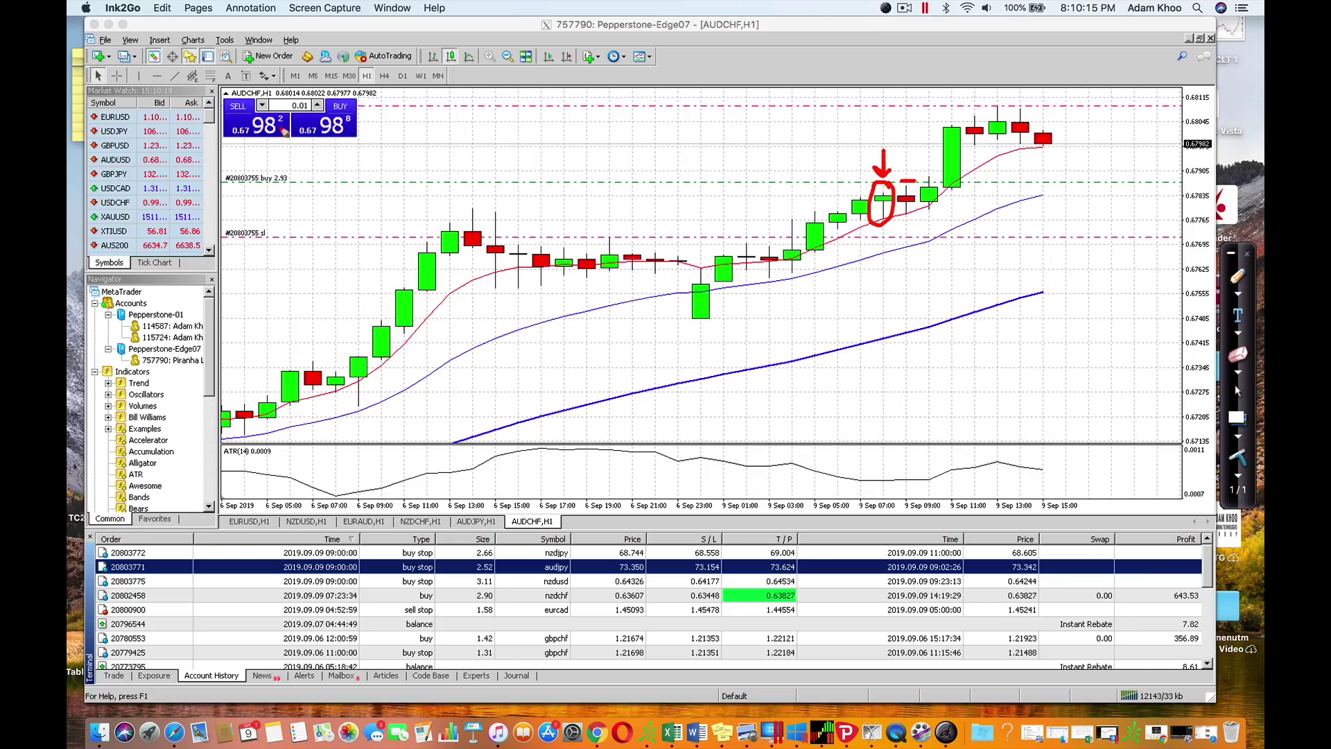
drag(913, 192, 913, 186)
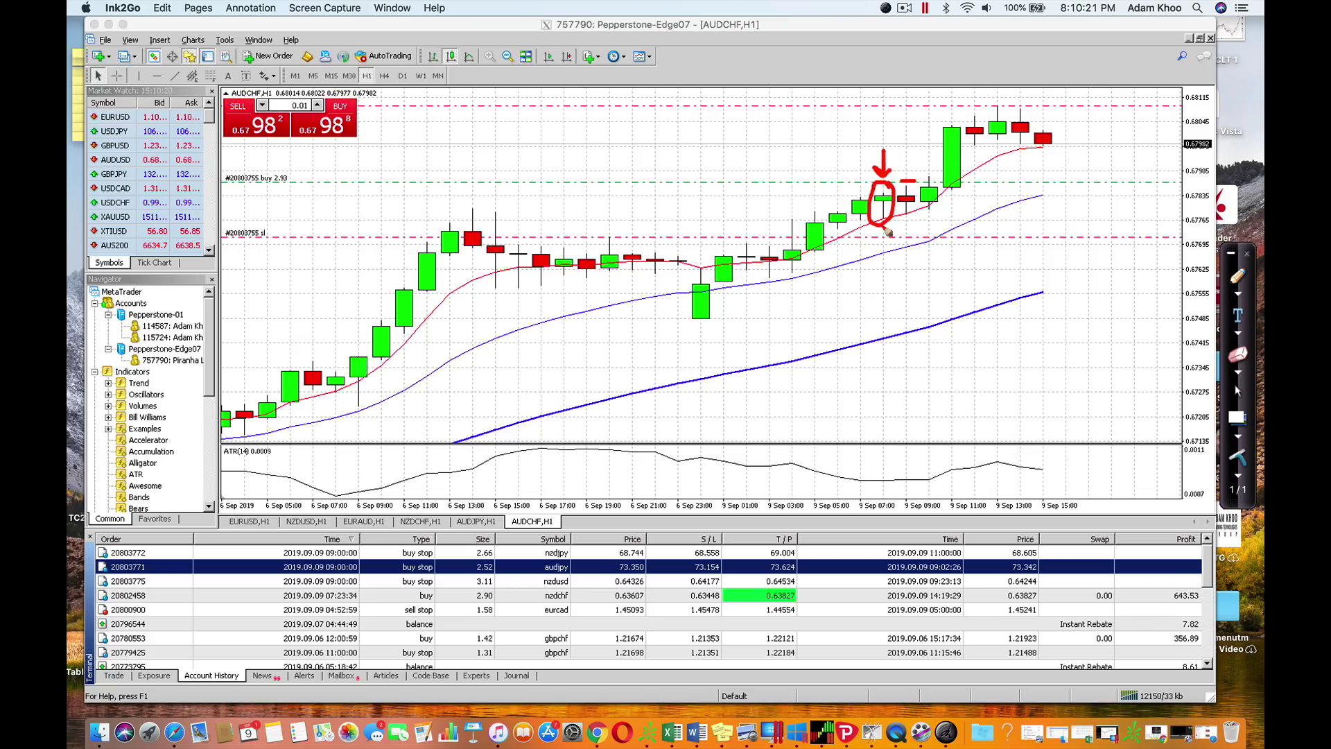
drag(899, 239, 915, 239)
- Bracket the entry-to-stop distance in red ink with the labels 1.5 ATR and 1R, and label the distance to the target 1.4R
mouse_move(976, 184)
mouse_down()
mouse_move(977, 235)
mouse_move(1028, 212)
mouse_move(1069, 223)
mouse_move(1086, 205)
mouse_move(1079, 219)
mouse_move(1111, 234)
mouse_move(1141, 206)
mouse_move(1142, 221)
mouse_up()
click(1014, 216)
click(1051, 216)
mouse_move(1104, 174)
mouse_down()
mouse_move(1093, 110)
mouse_move(1120, 147)
mouse_move(1164, 144)
mouse_up()
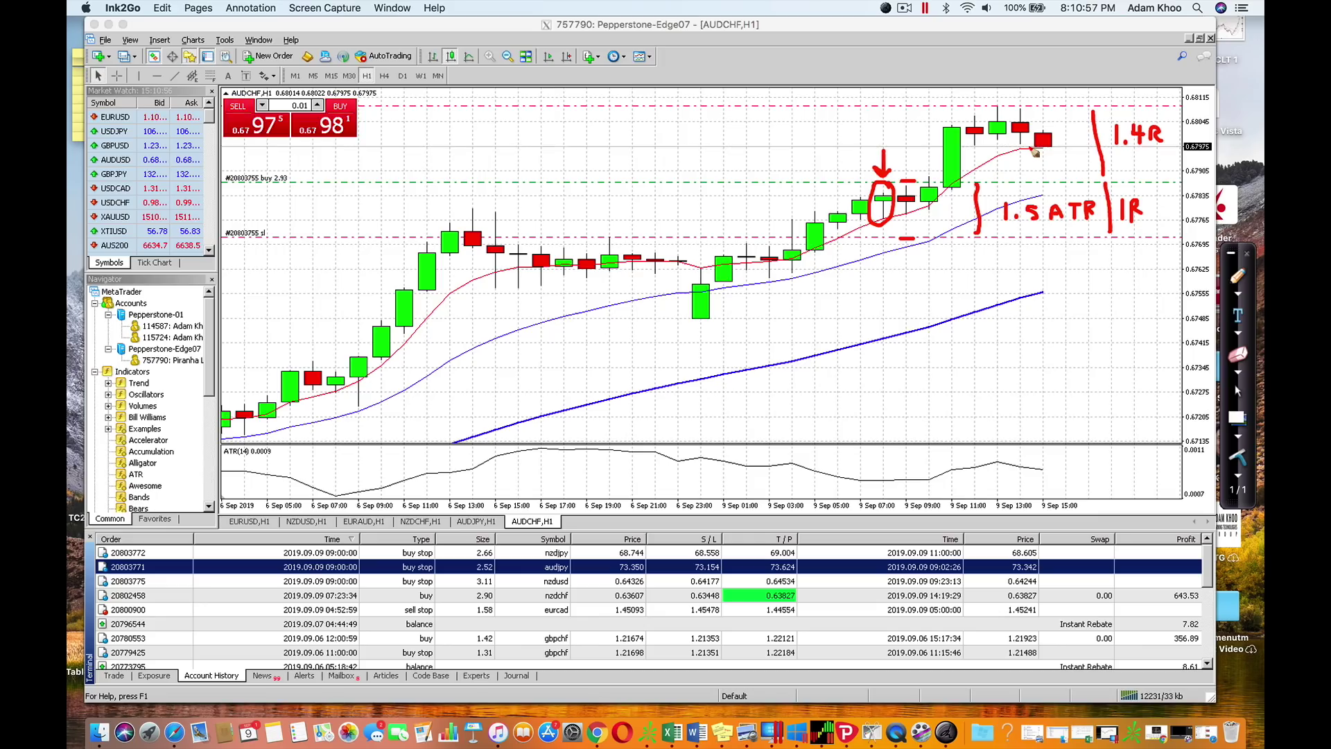
- Draw a rising and a falling red arrow from the latest AUDCHF candle, and clear all ink from the chart
drag(1043, 143, 1080, 89)
drag(1051, 148, 1067, 262)
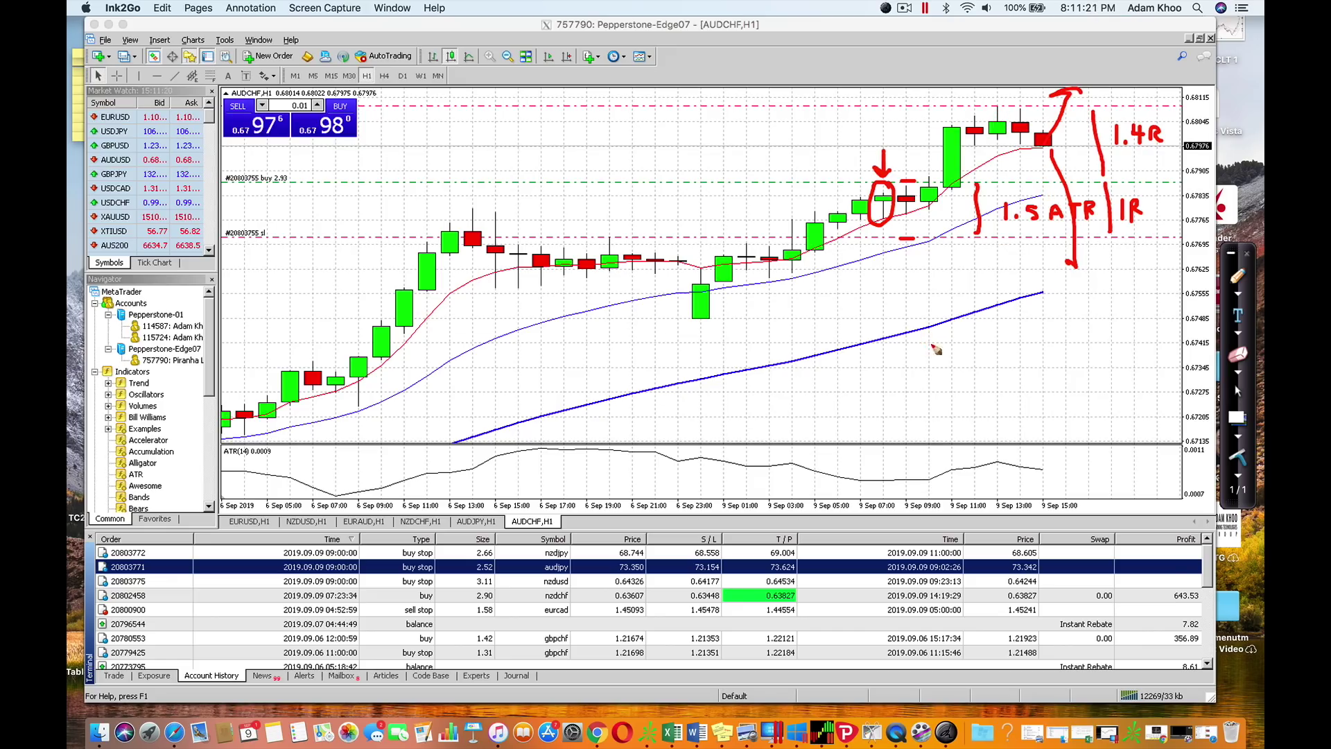
click(1236, 454)
click(1237, 390)
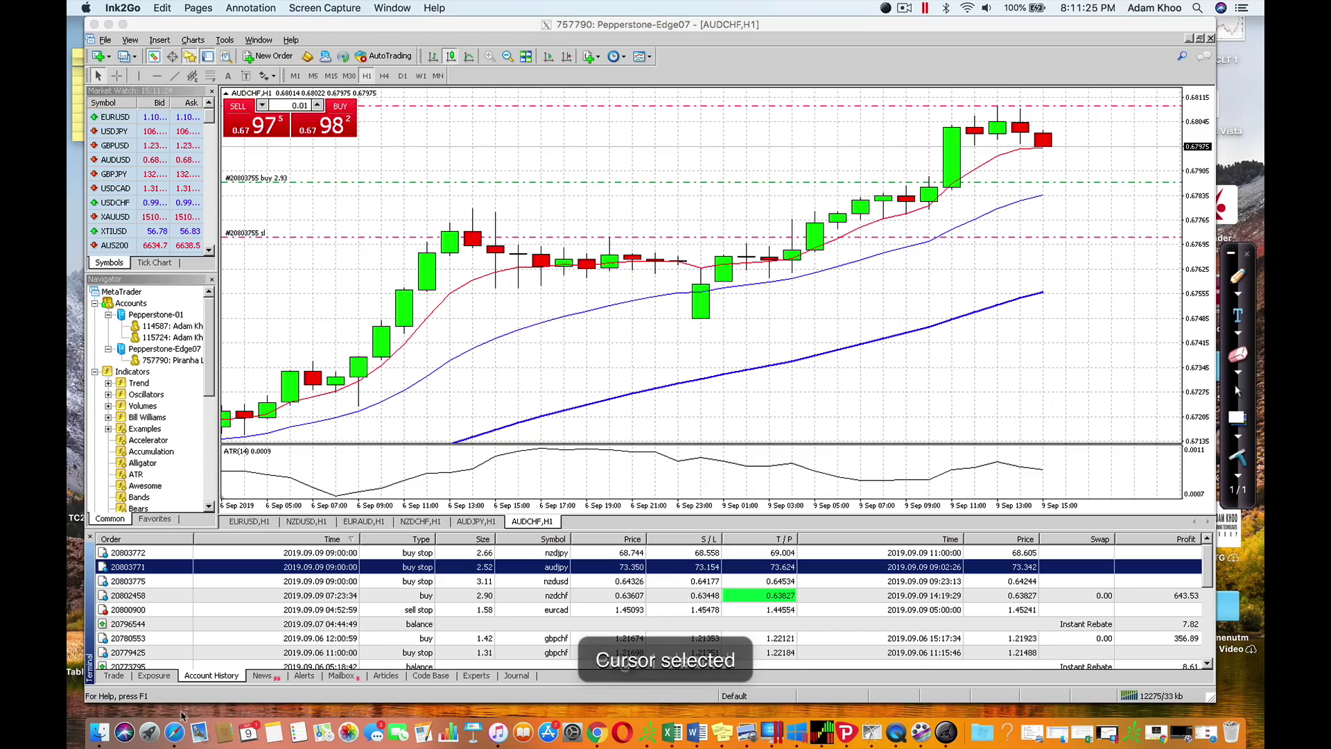
click(174, 731)
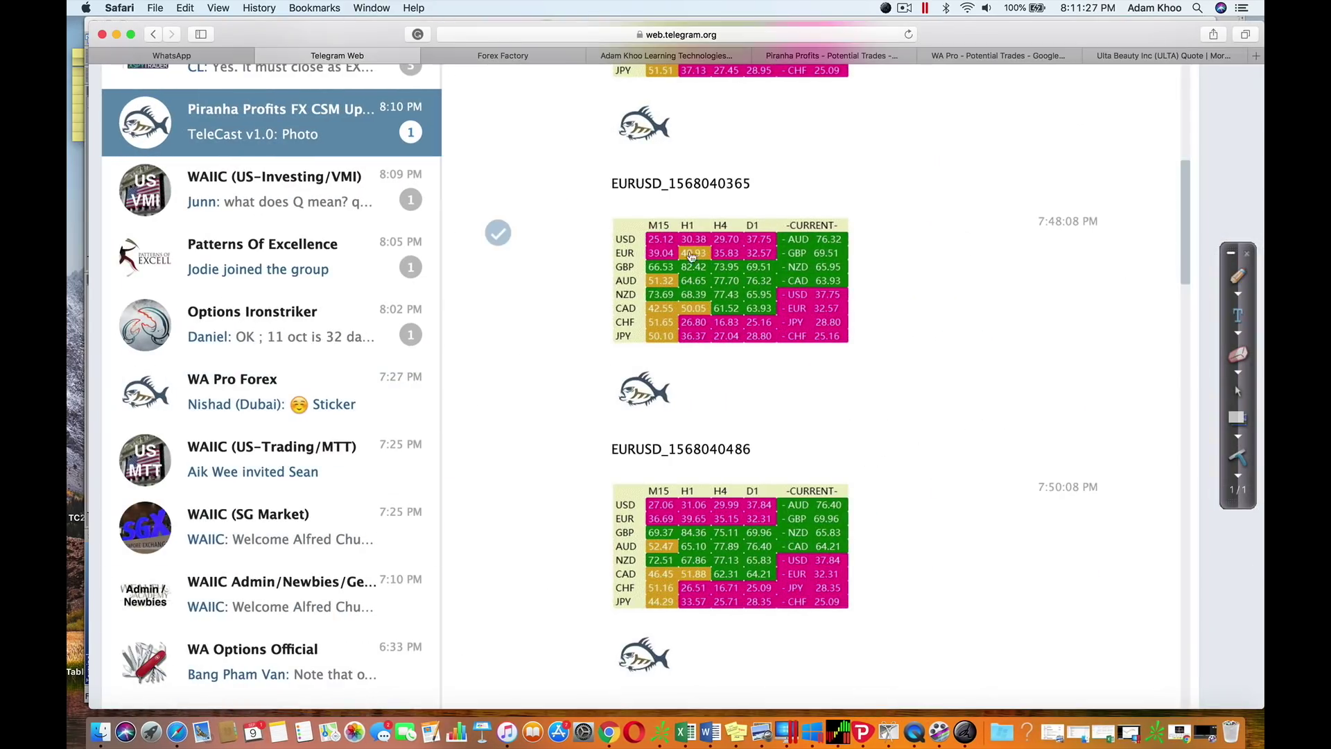
click(1237, 275)
mouse_move(734, 221)
mouse_down()
mouse_move(714, 213)
mouse_move(719, 233)
mouse_move(736, 226)
mouse_up()
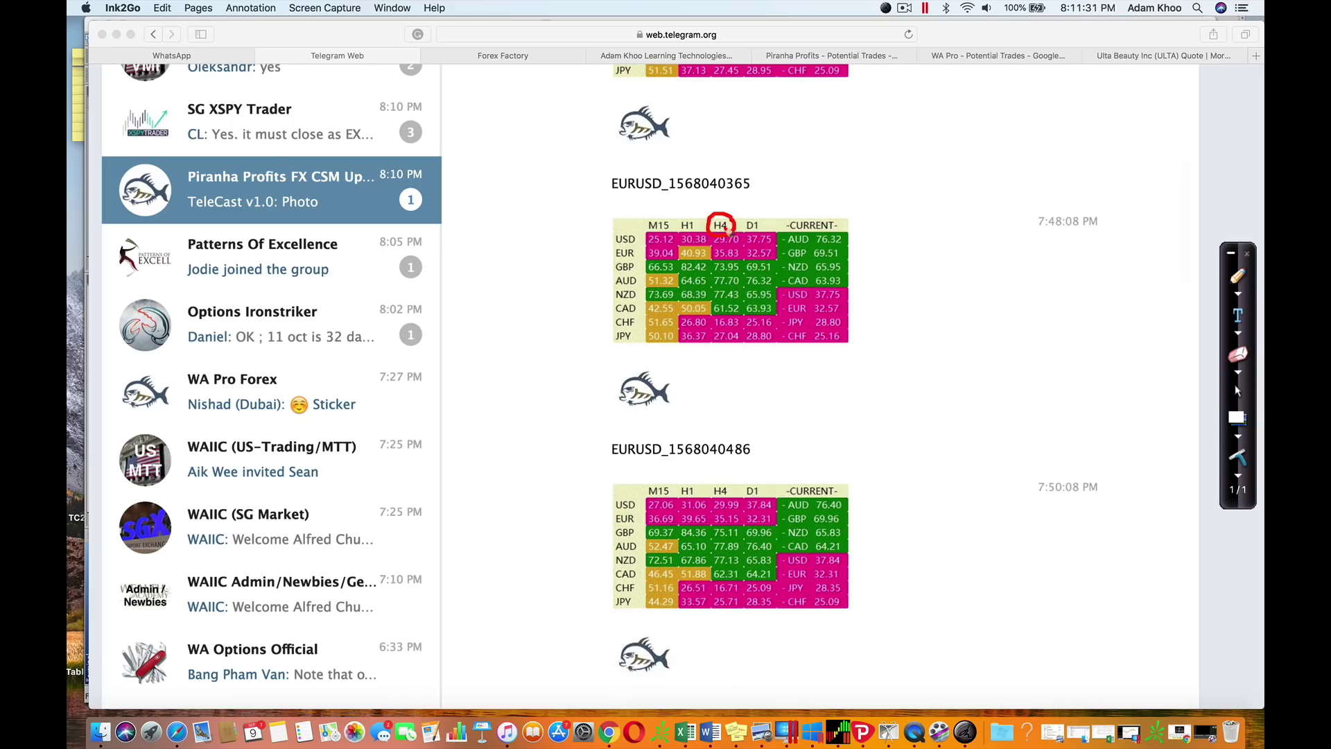
drag(614, 285, 641, 290)
drag(615, 326, 648, 326)
mouse_move(705, 206)
mouse_down()
mouse_move(678, 220)
mouse_move(683, 237)
mouse_move(699, 220)
mouse_up()
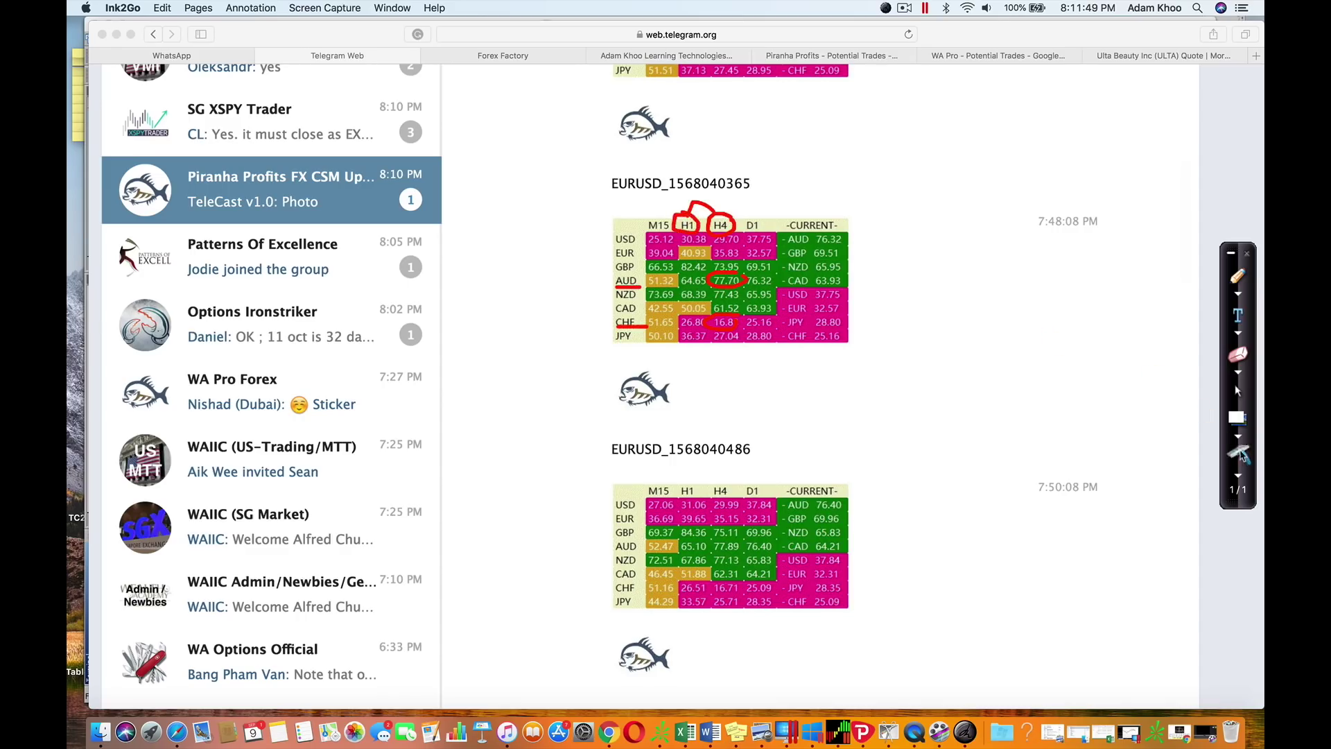
click(1237, 390)
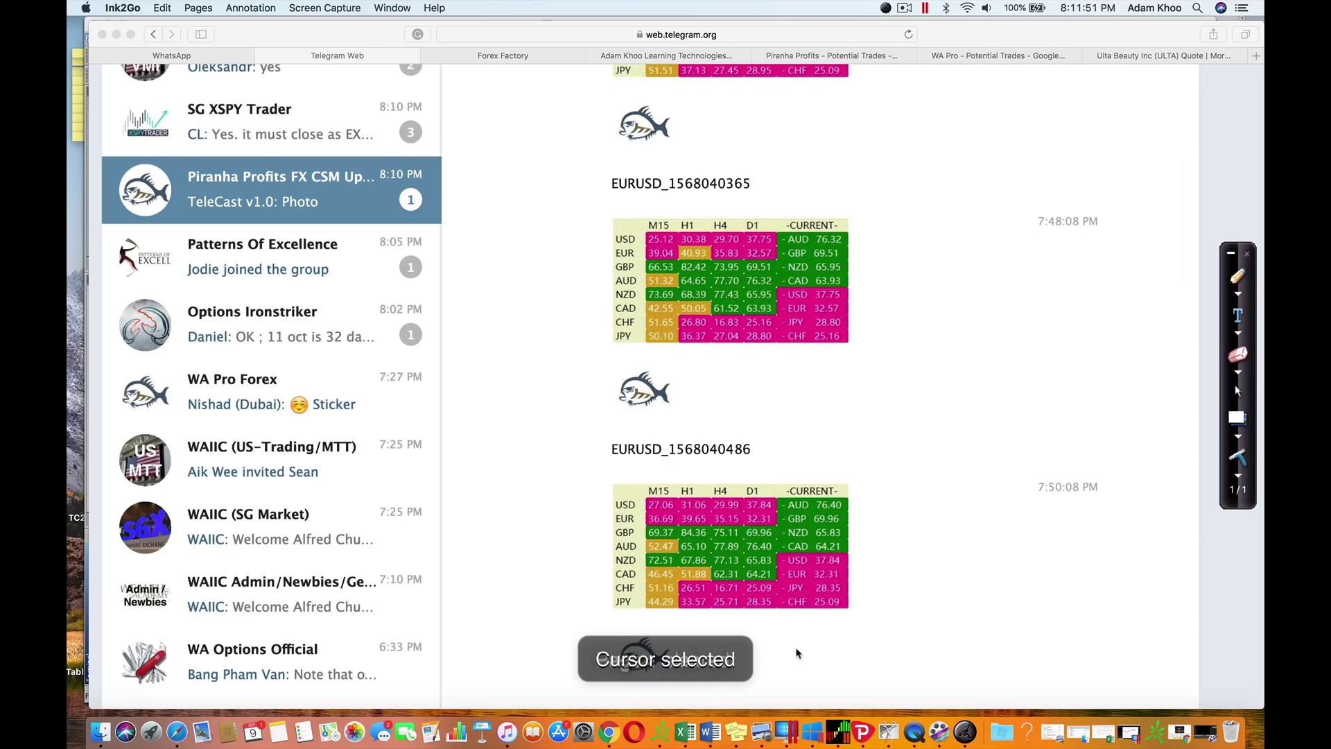
- Switch back to MetaTrader, examine the AUDCHF trend on the H4 timeframe, and return the chart to H1 with its end shifted from the border
click(863, 731)
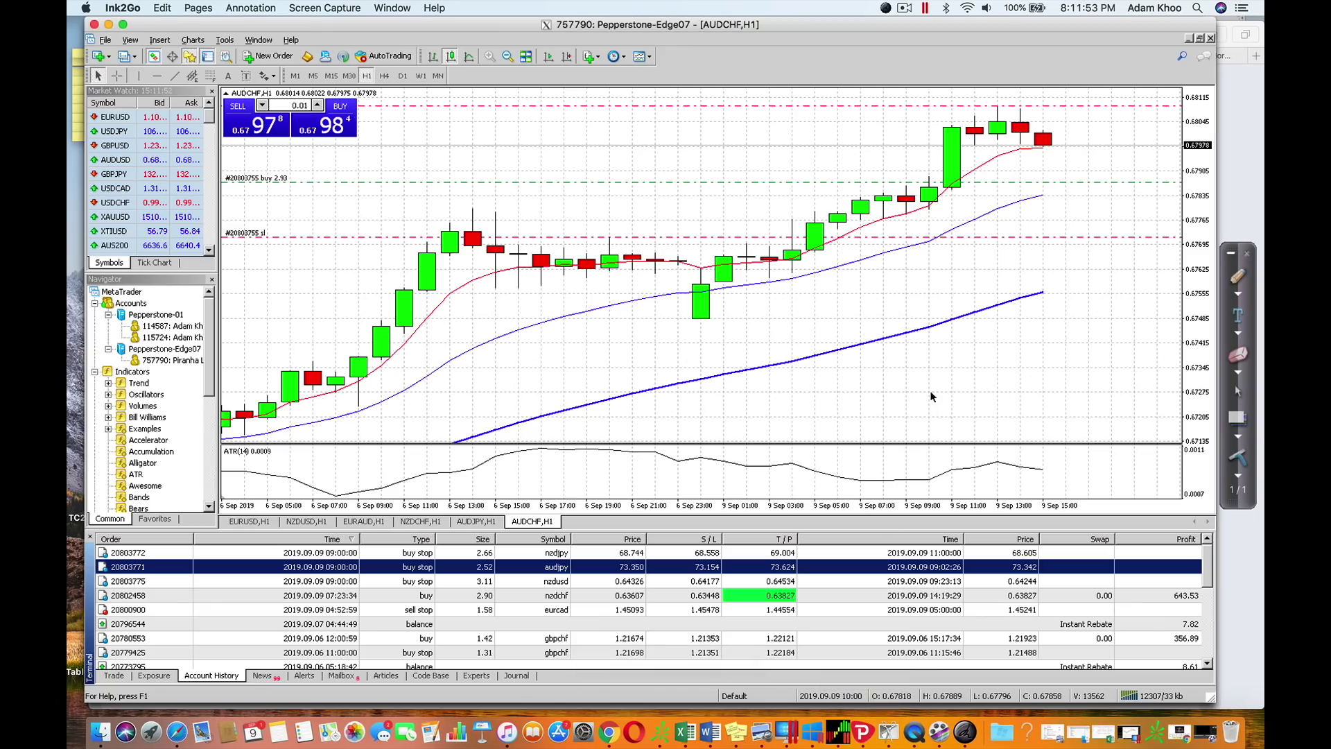
click(1237, 276)
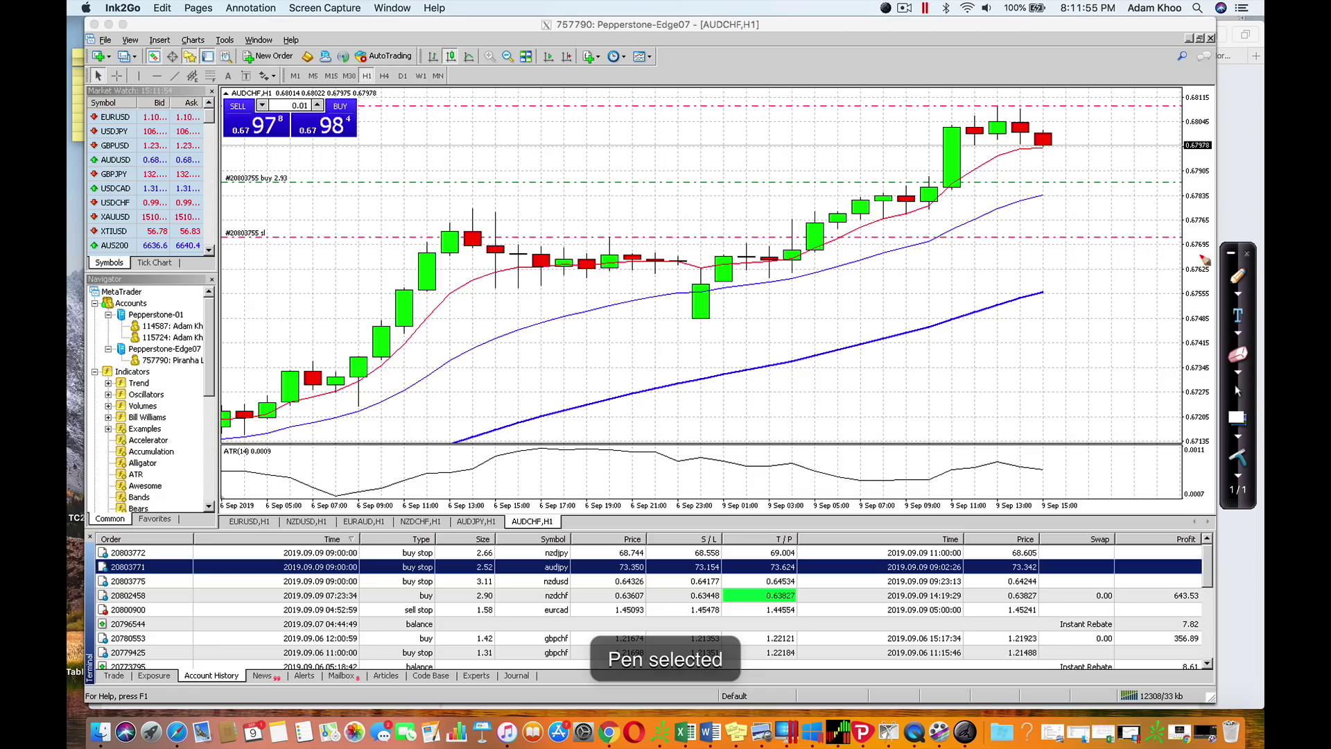
click(1238, 390)
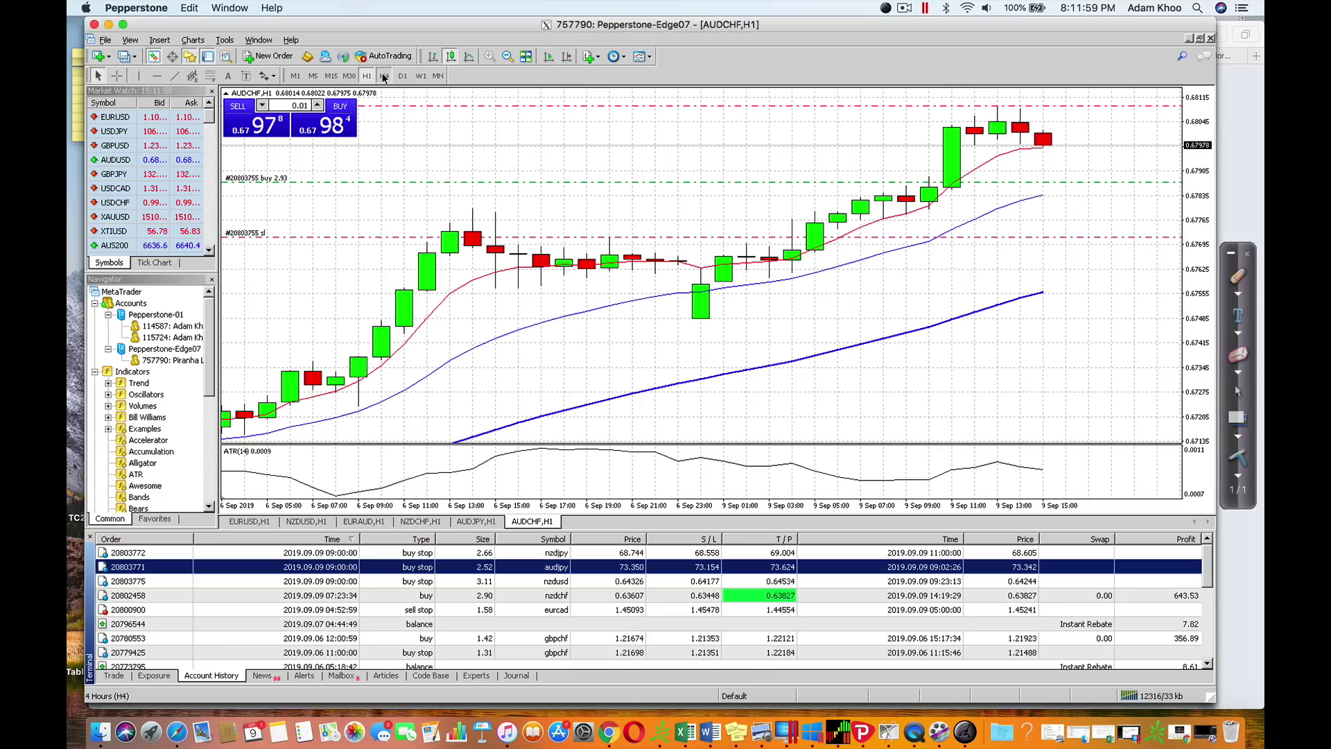
click(384, 76)
click(567, 57)
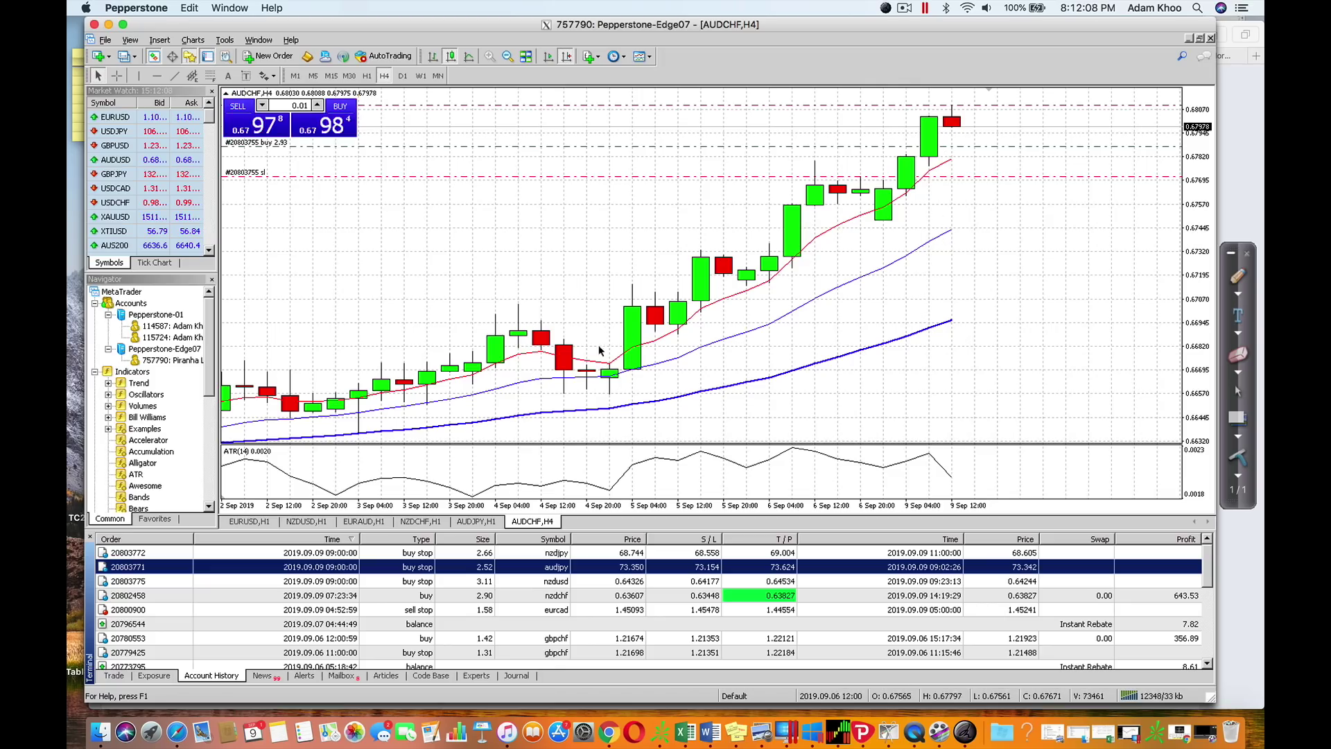
click(368, 76)
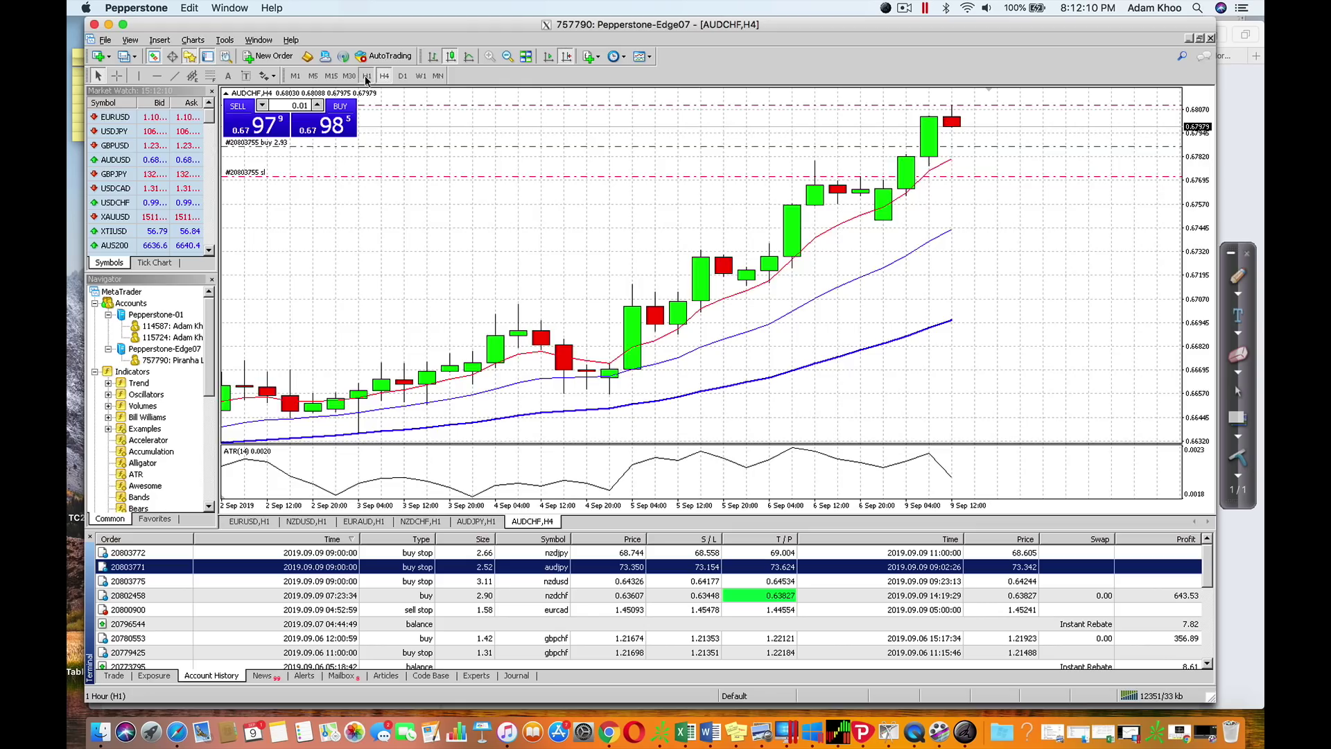
click(566, 56)
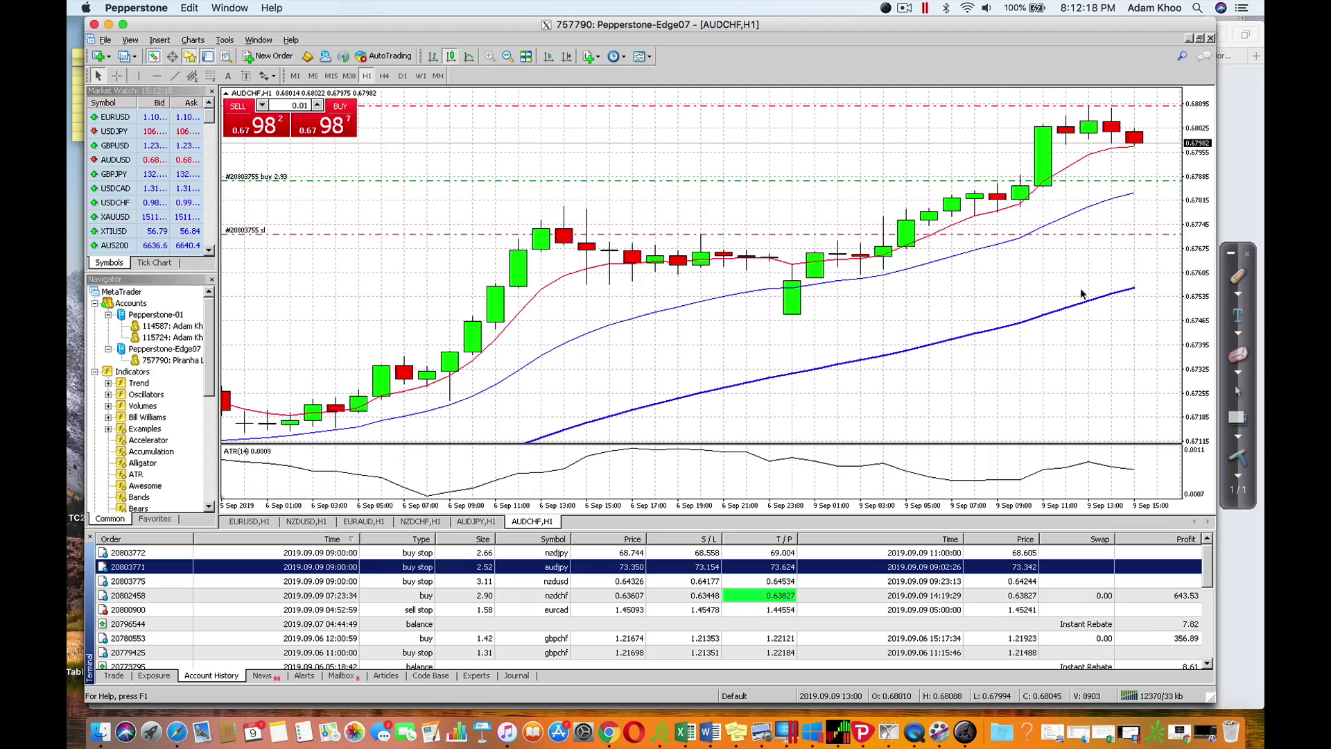
- Circle the AUDCHF signal candle in red ink, mark the buy, stop-loss and take-profit levels, and clear the ink
click(1241, 281)
mouse_move(986, 194)
mouse_down()
mouse_move(967, 194)
mouse_move(965, 229)
mouse_move(988, 200)
mouse_move(974, 180)
mouse_up()
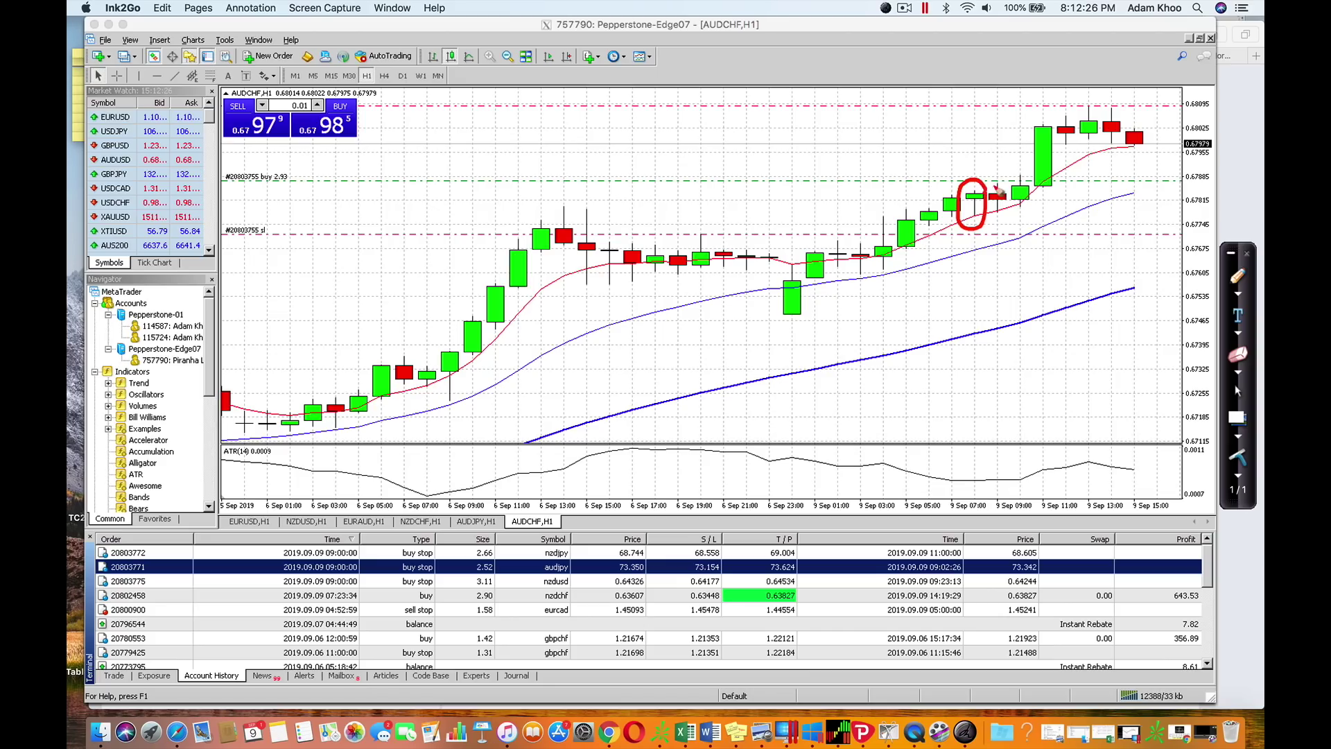
drag(986, 180, 1005, 179)
drag(985, 235, 1009, 235)
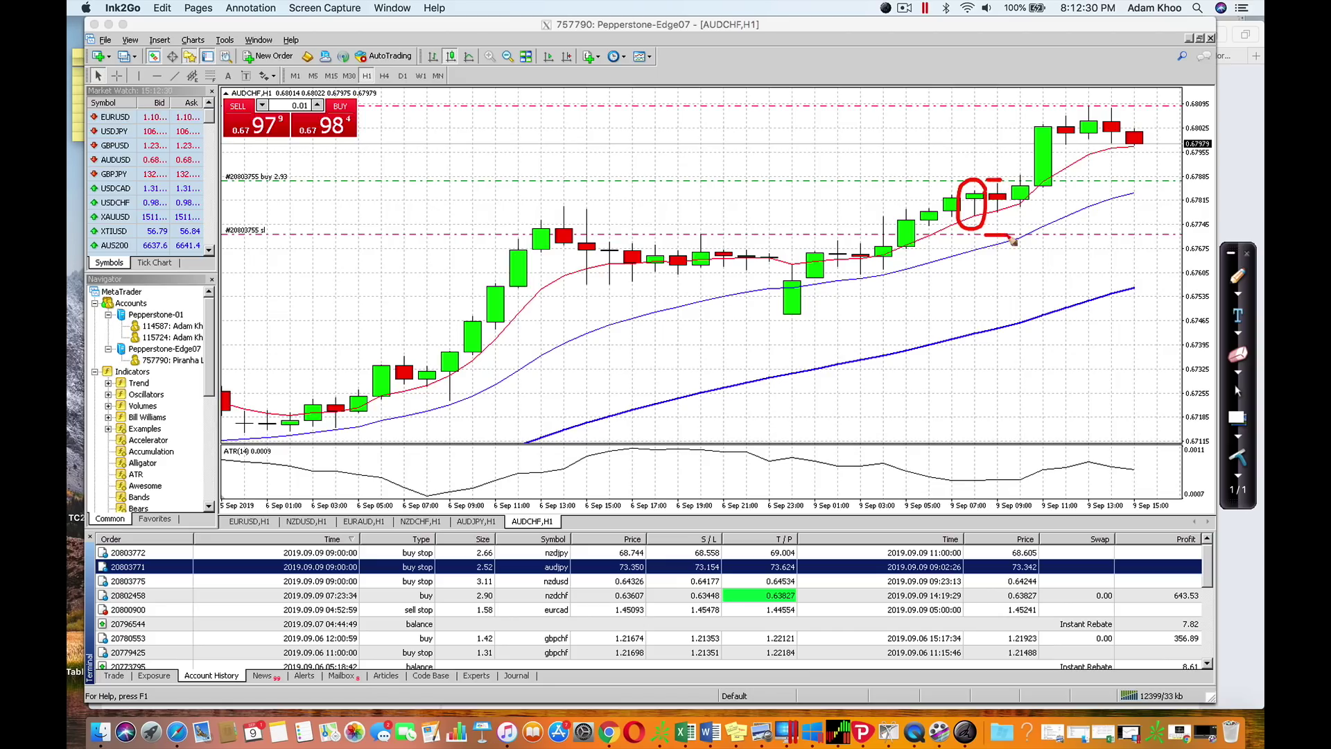
drag(979, 105, 1000, 106)
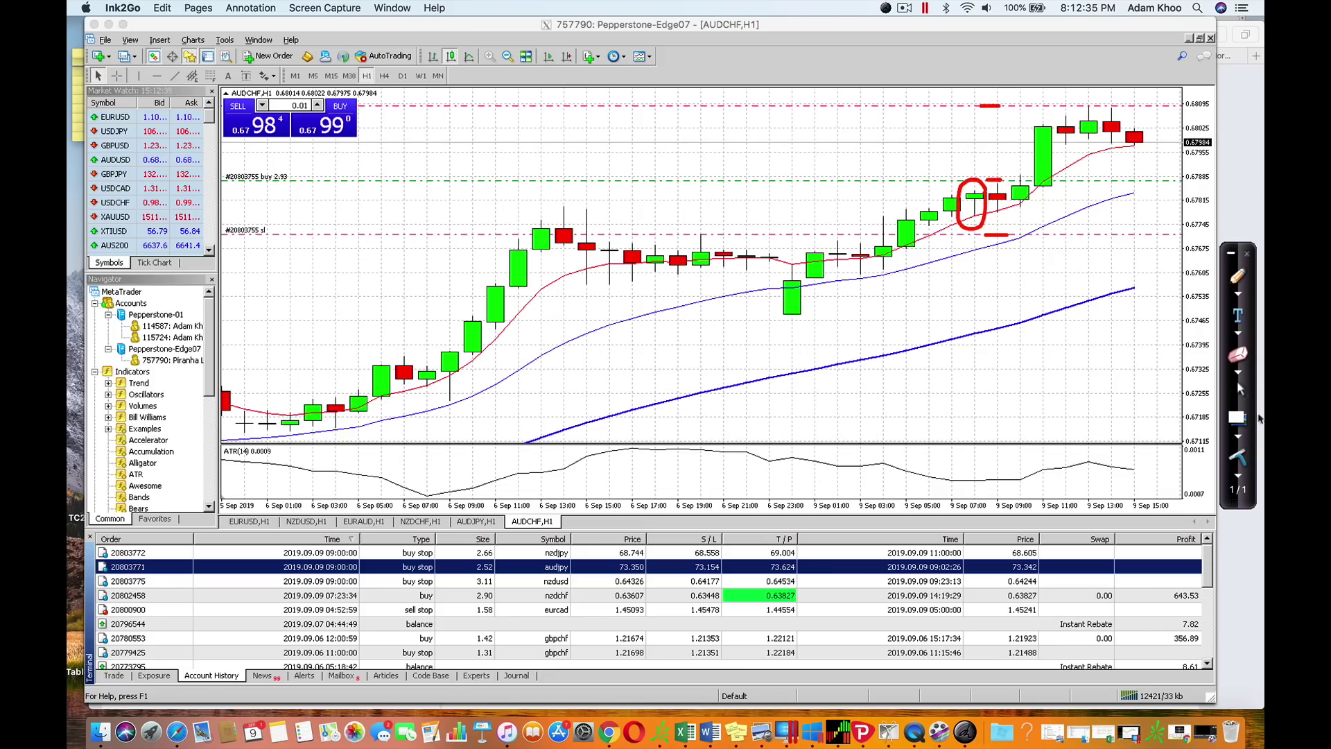
click(1241, 458)
click(1238, 390)
- Review the open trades and the account history, including the older closed orders from early September
click(120, 682)
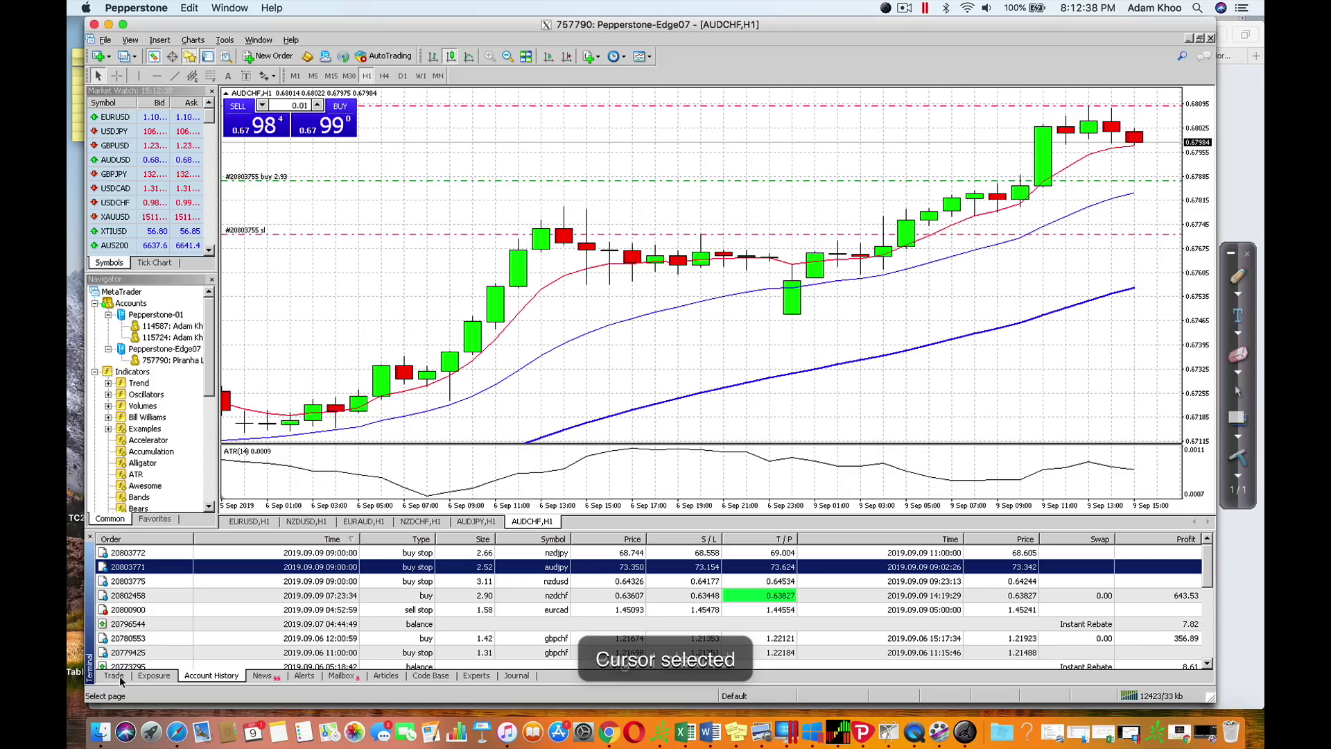
click(121, 682)
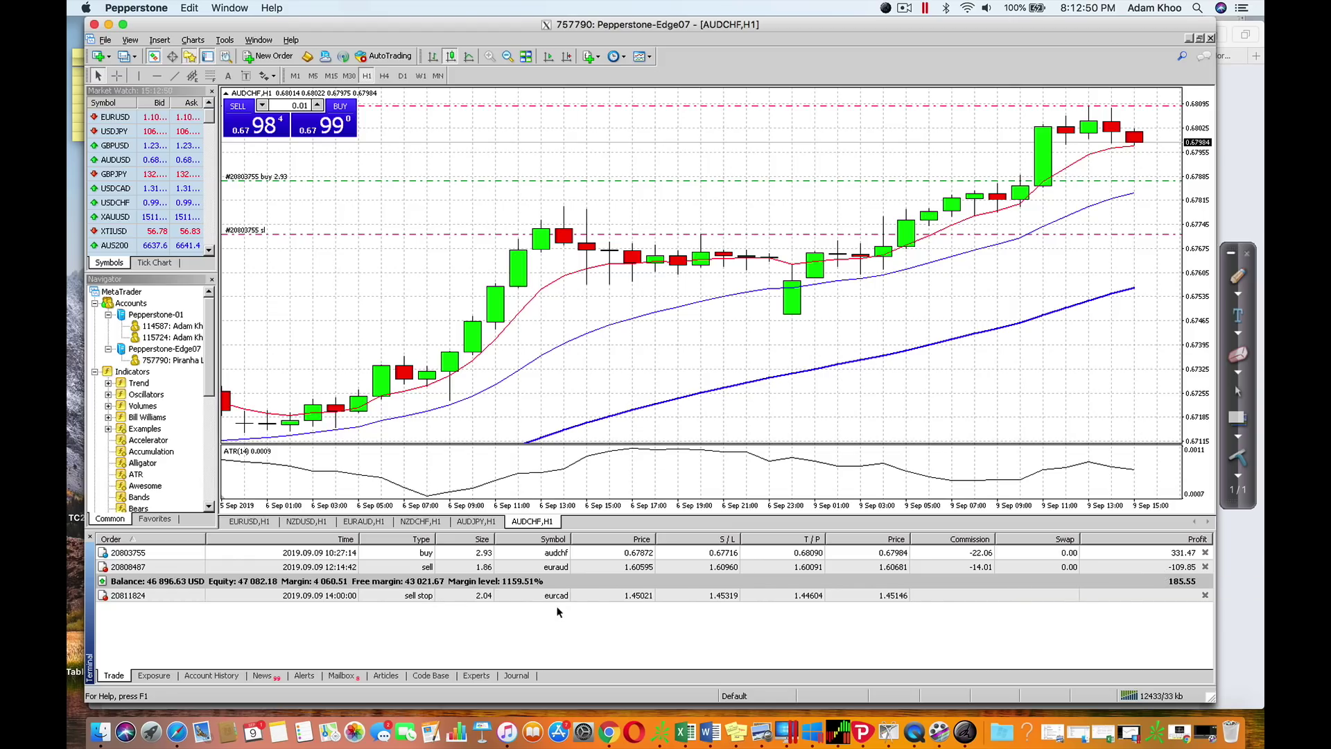
click(210, 676)
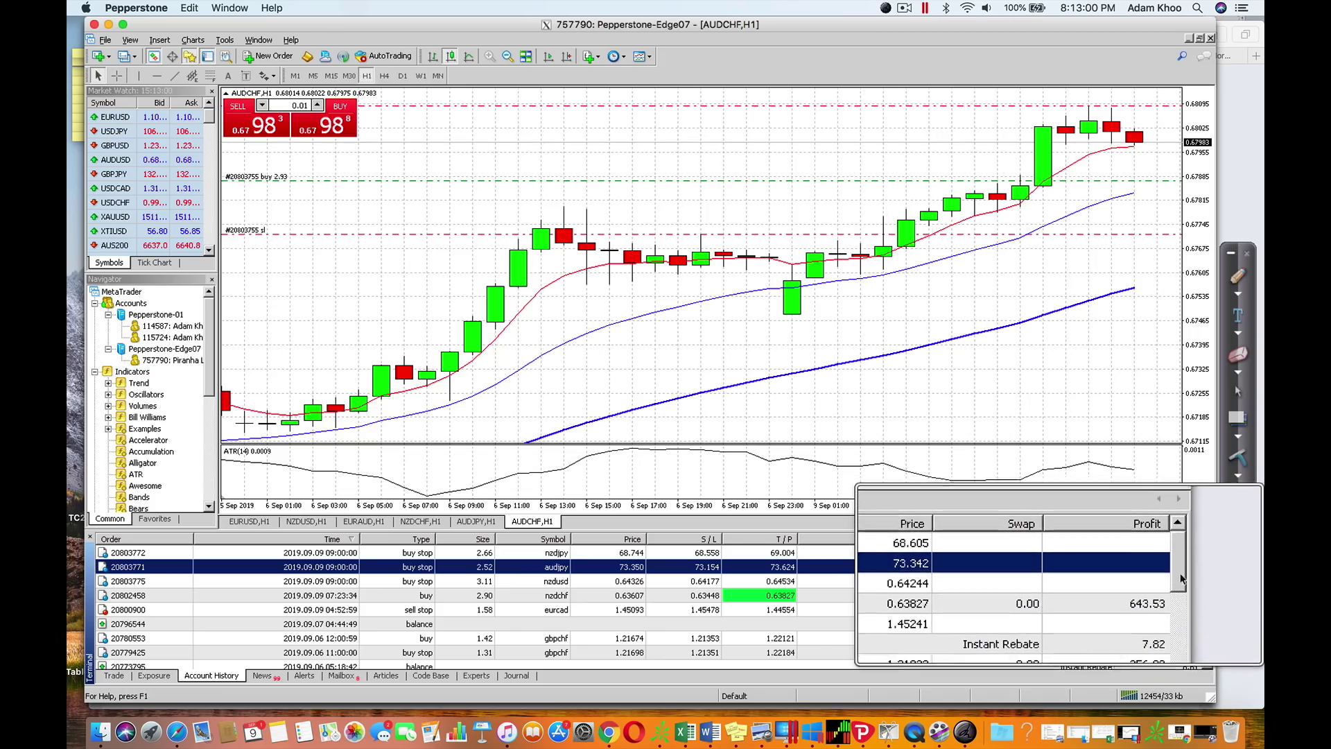
scroll(1178, 591, down, 1)
scroll(1179, 591, down, 5)
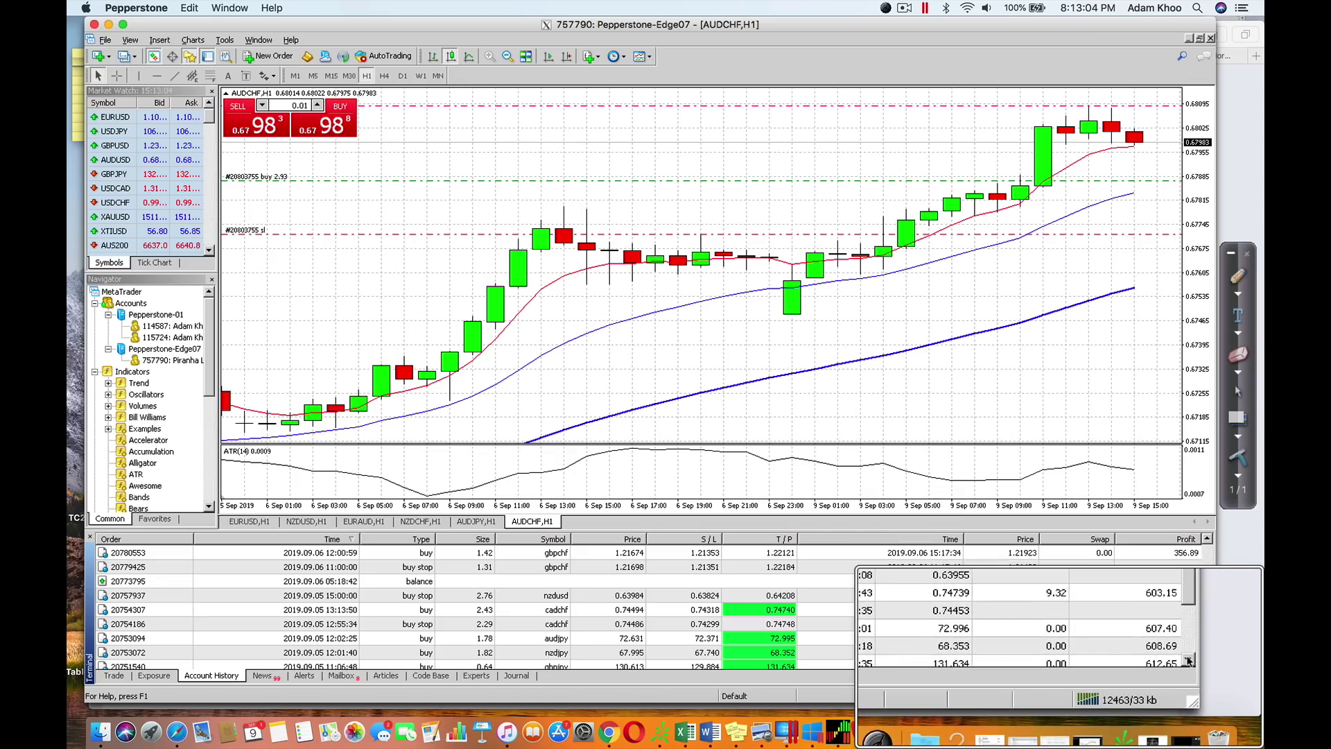
scroll(1190, 660, down, 2)
scroll(1190, 660, down, 1)
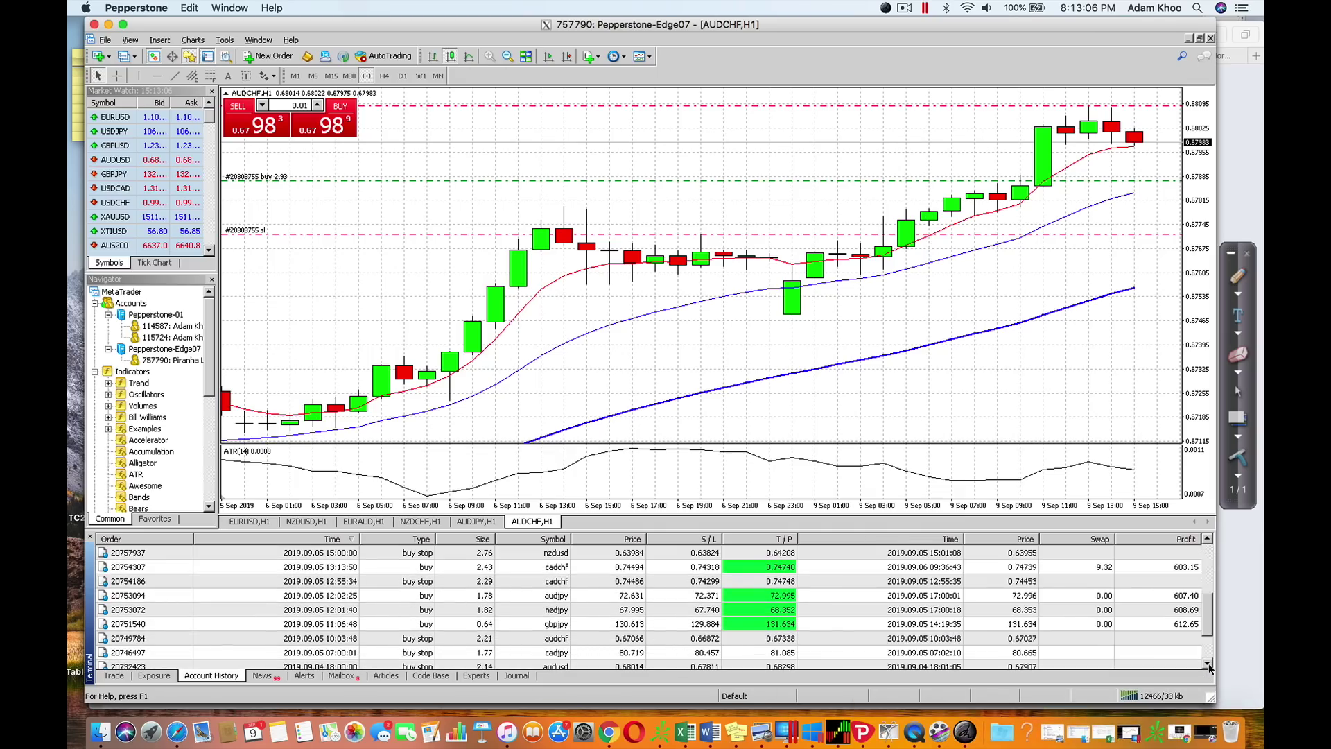
scroll(1209, 662, down, 4)
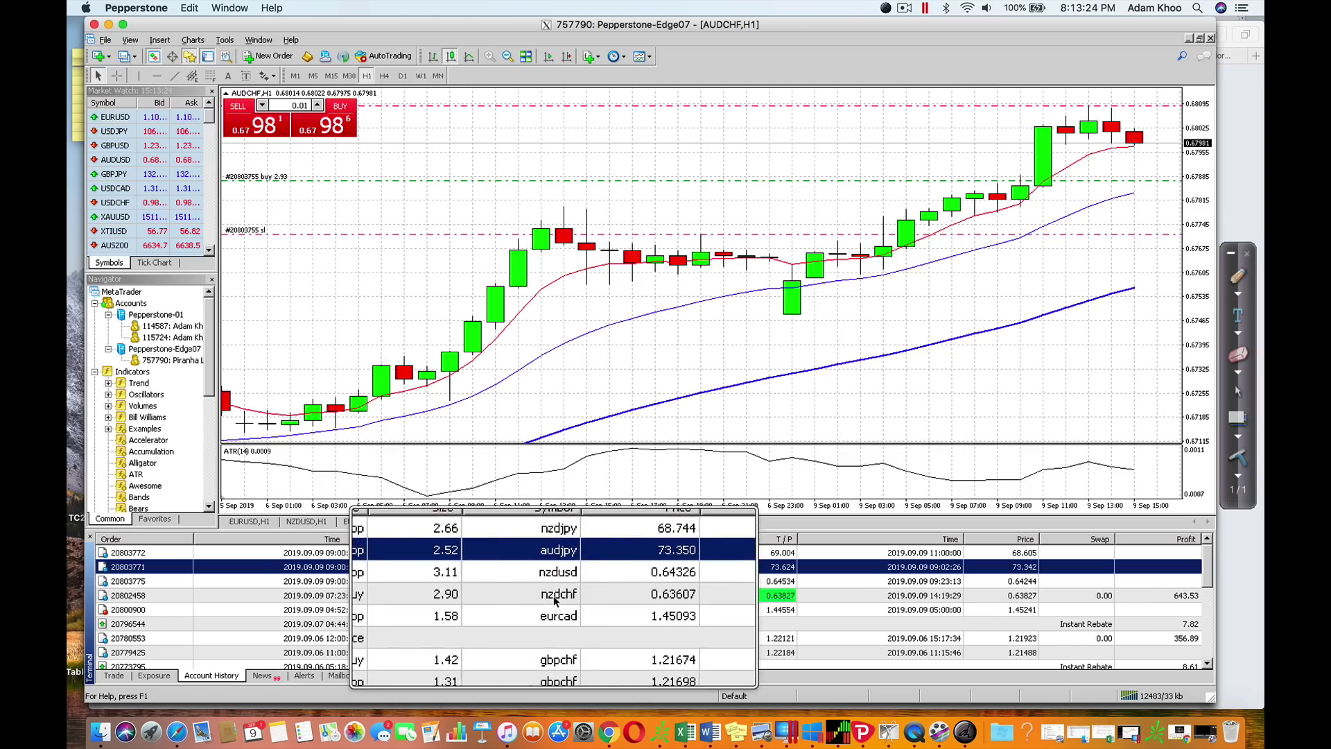
- Show the NZDCHF,H1 chart at its latest candles, with the chart end shifted from the border
click(426, 521)
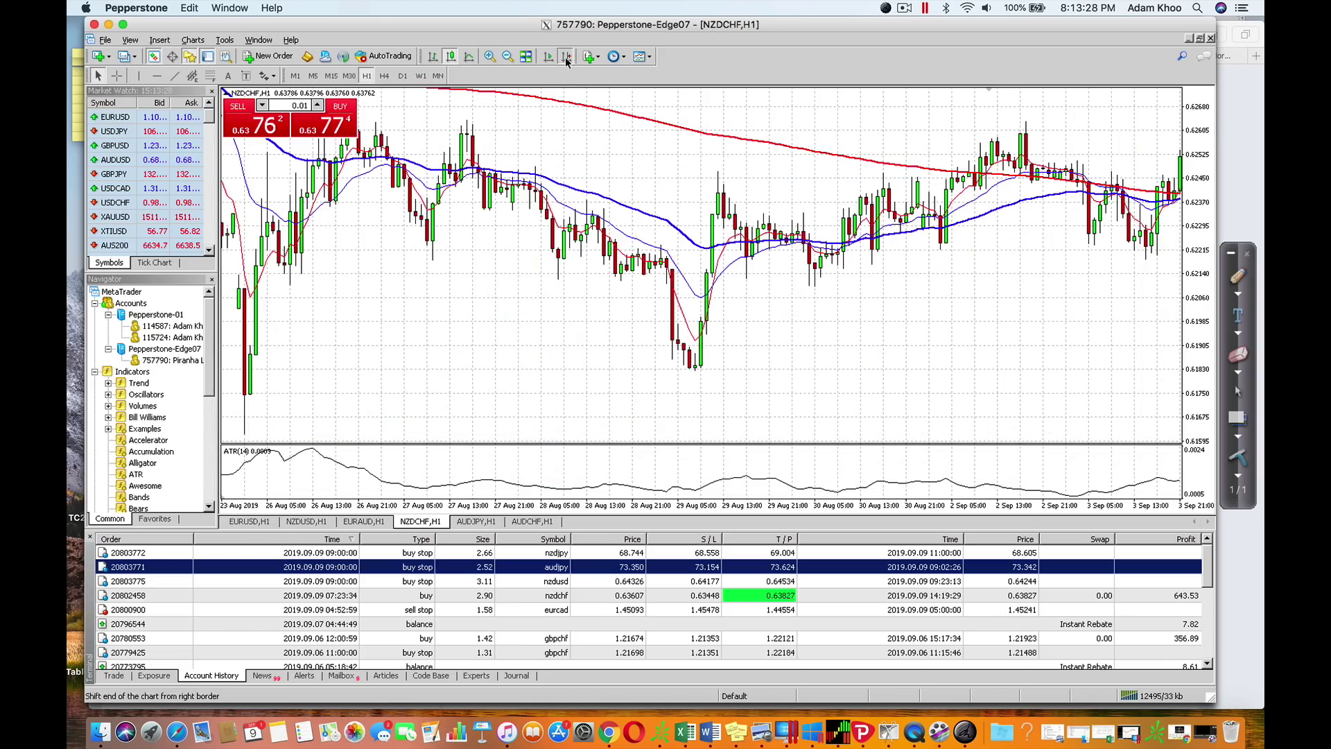
click(566, 61)
click(555, 60)
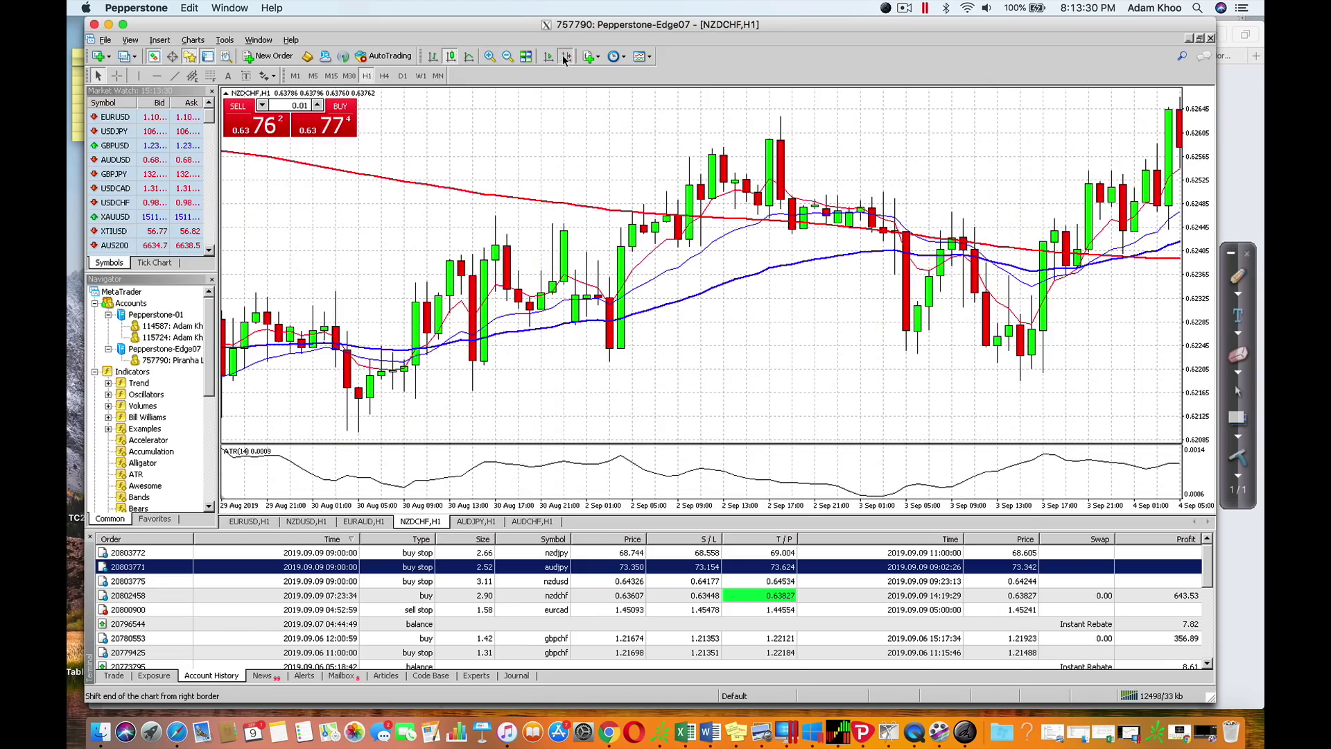
click(565, 60)
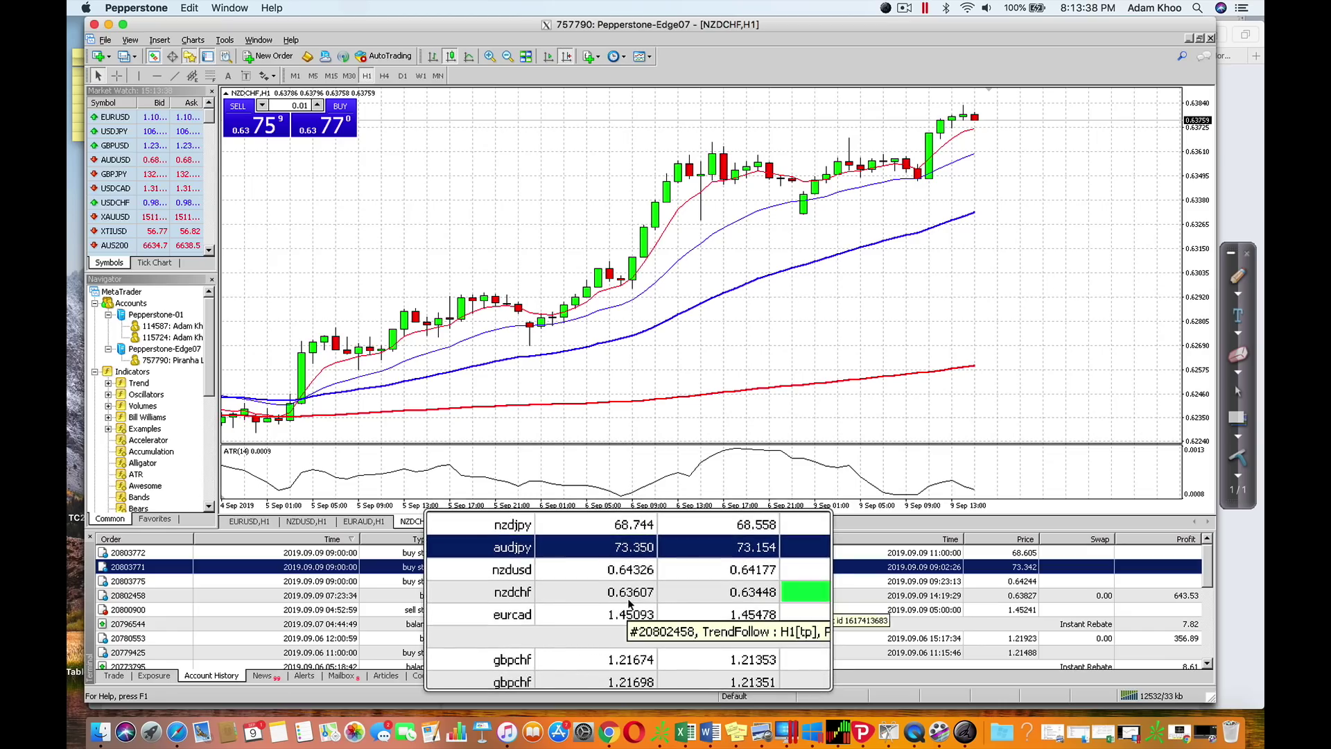
- Add two horizontal lines to the NZDCHF,H1 chart, at about 0.63606 for the entry and about 0.63451 for the stop loss
click(153, 77)
click(870, 201)
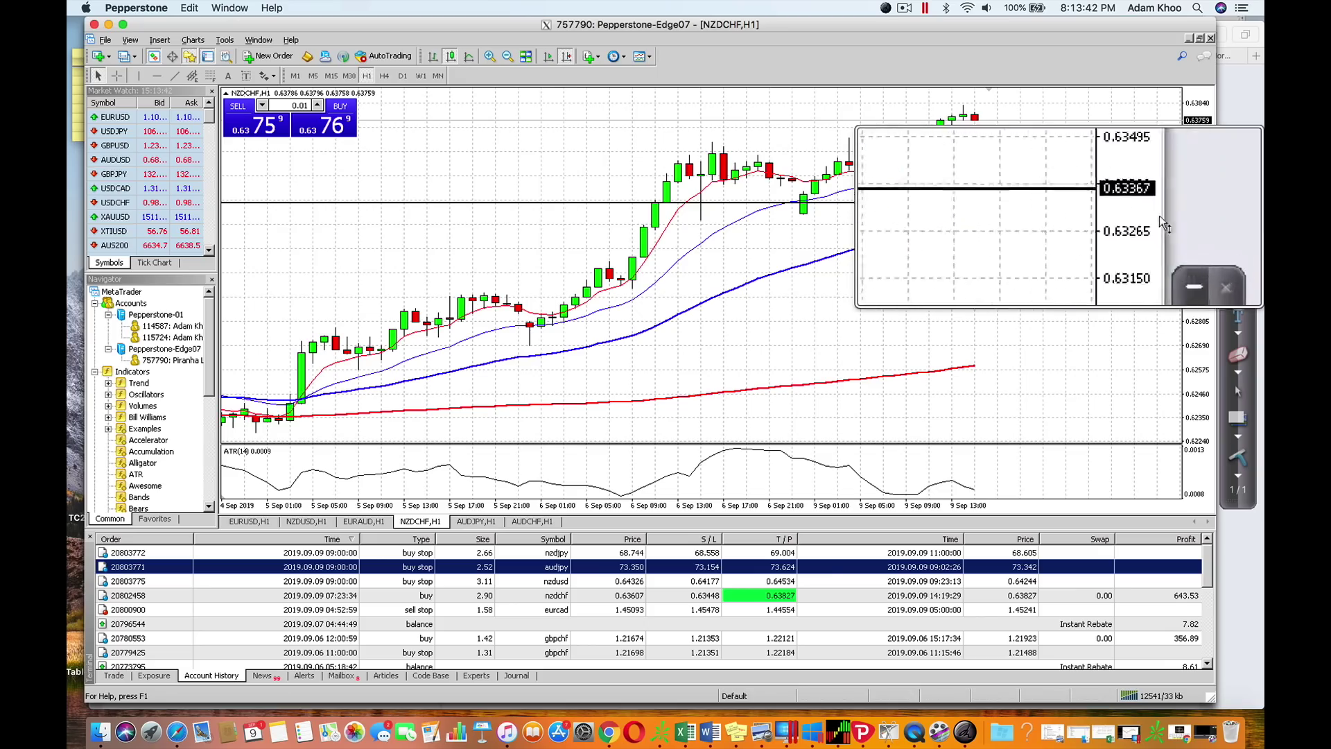
double_click(1140, 200)
drag(1059, 199, 1059, 157)
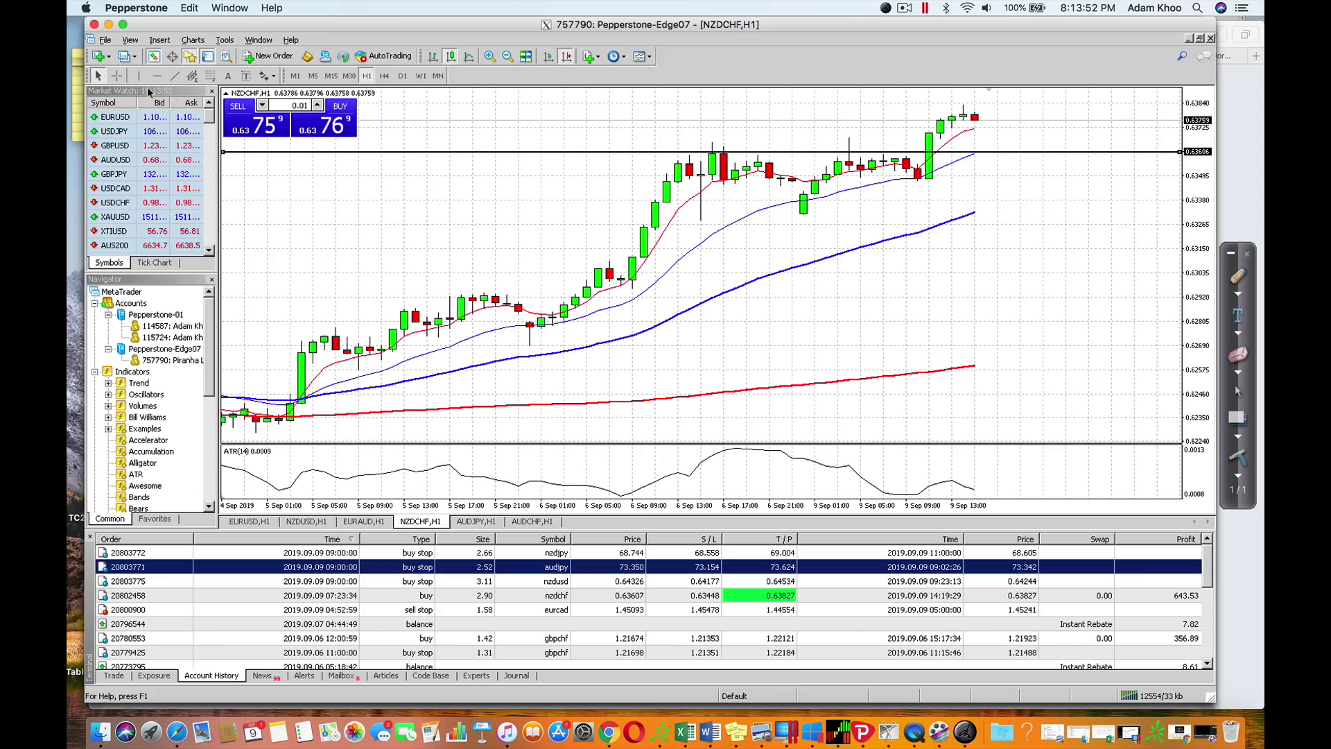
click(1055, 187)
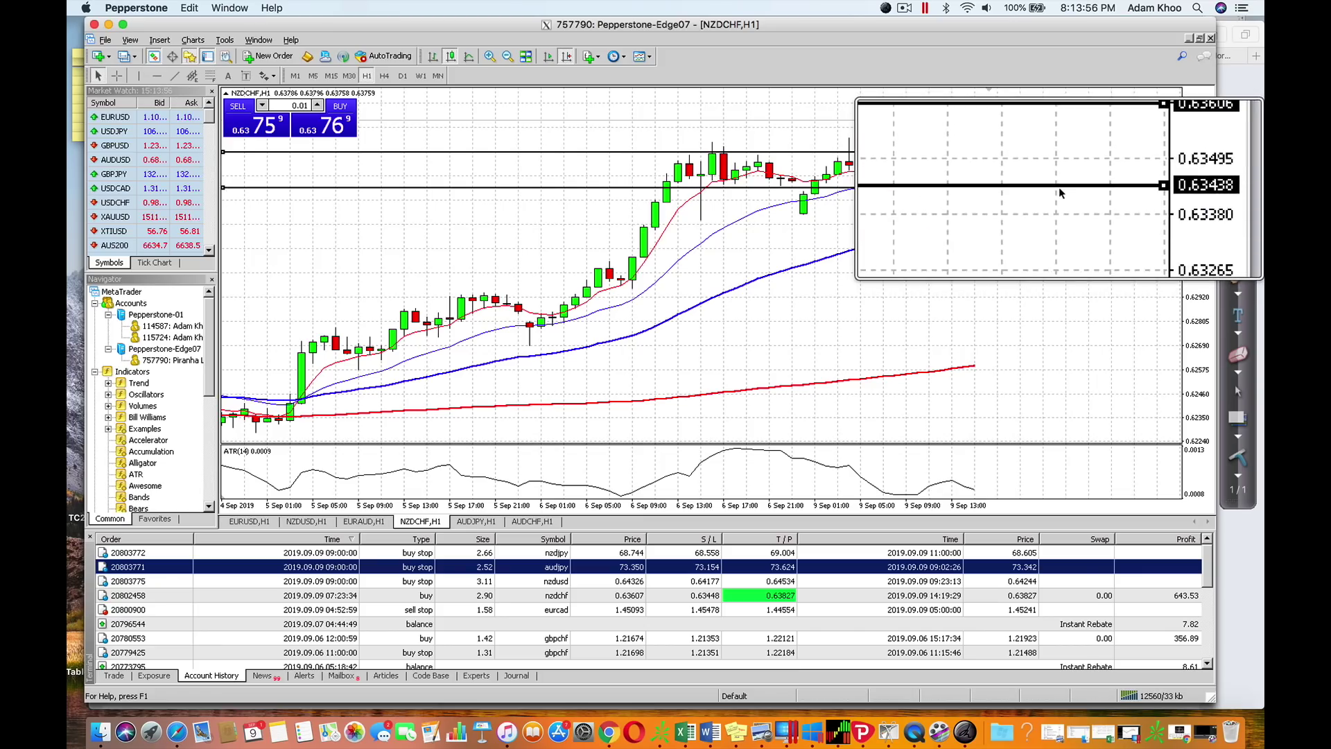
drag(1059, 193, 1059, 189)
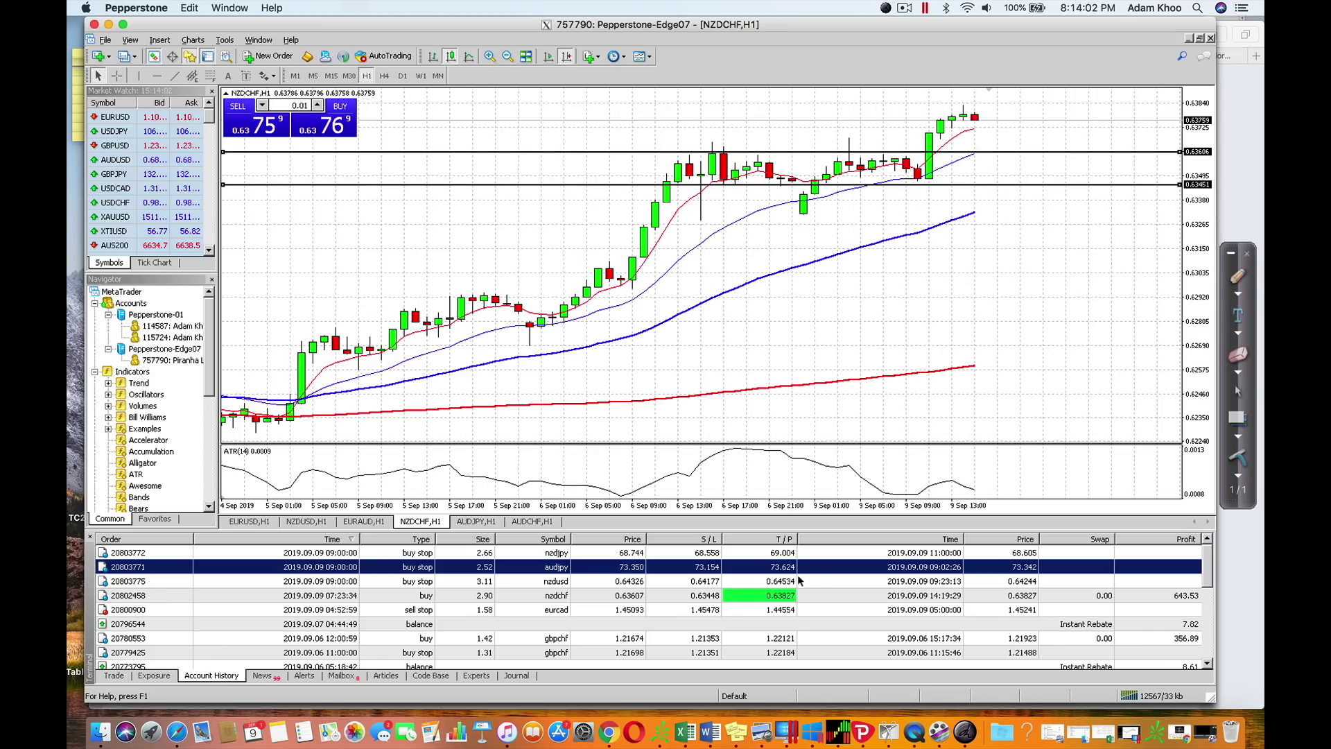
- Add a third horizontal line to the NZDCHF,H1 chart for the take profit, at about 0.63829
mouse_move(781, 597)
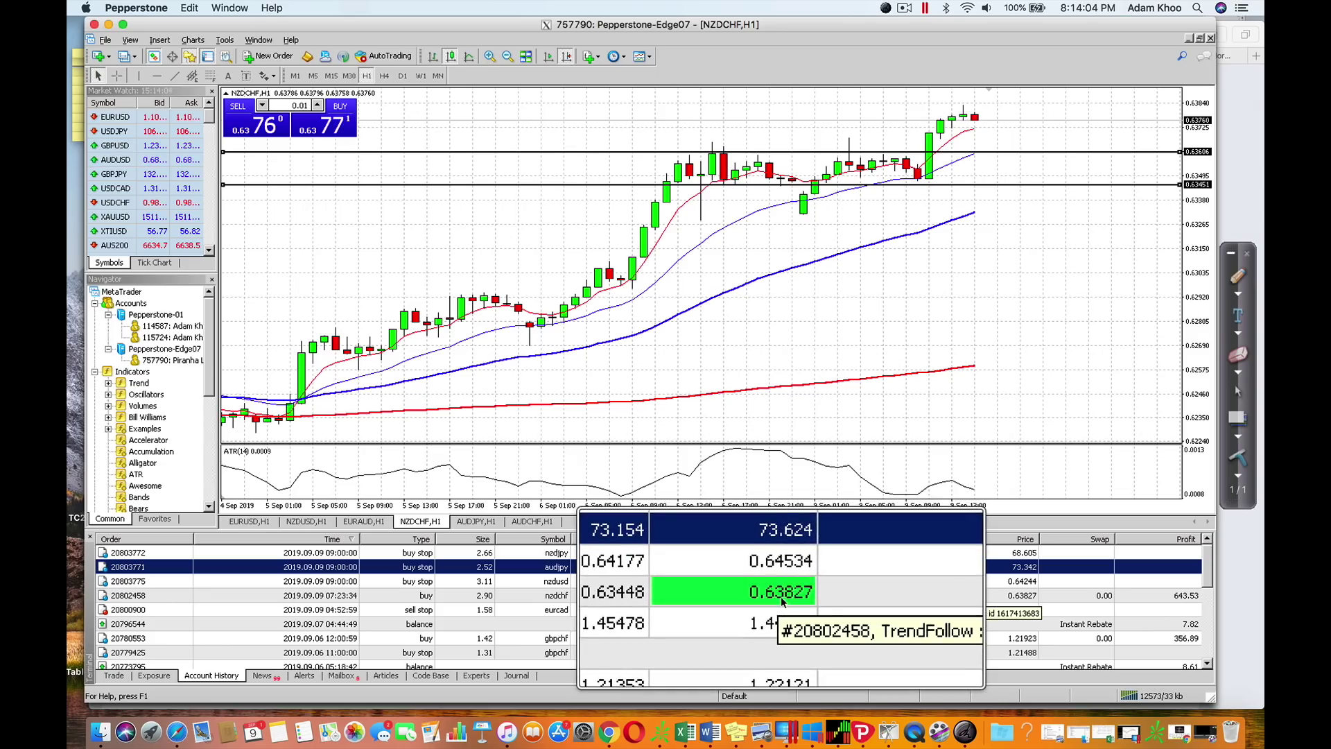
click(157, 76)
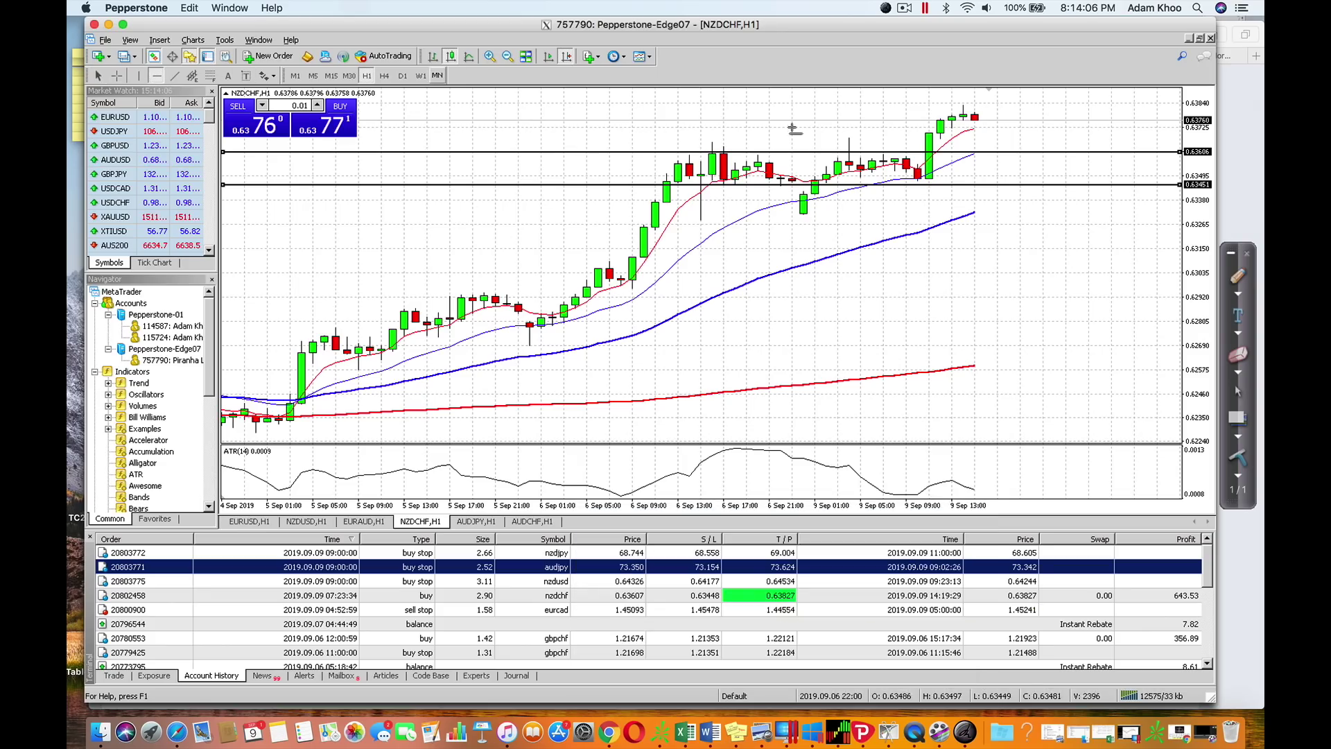
click(1020, 119)
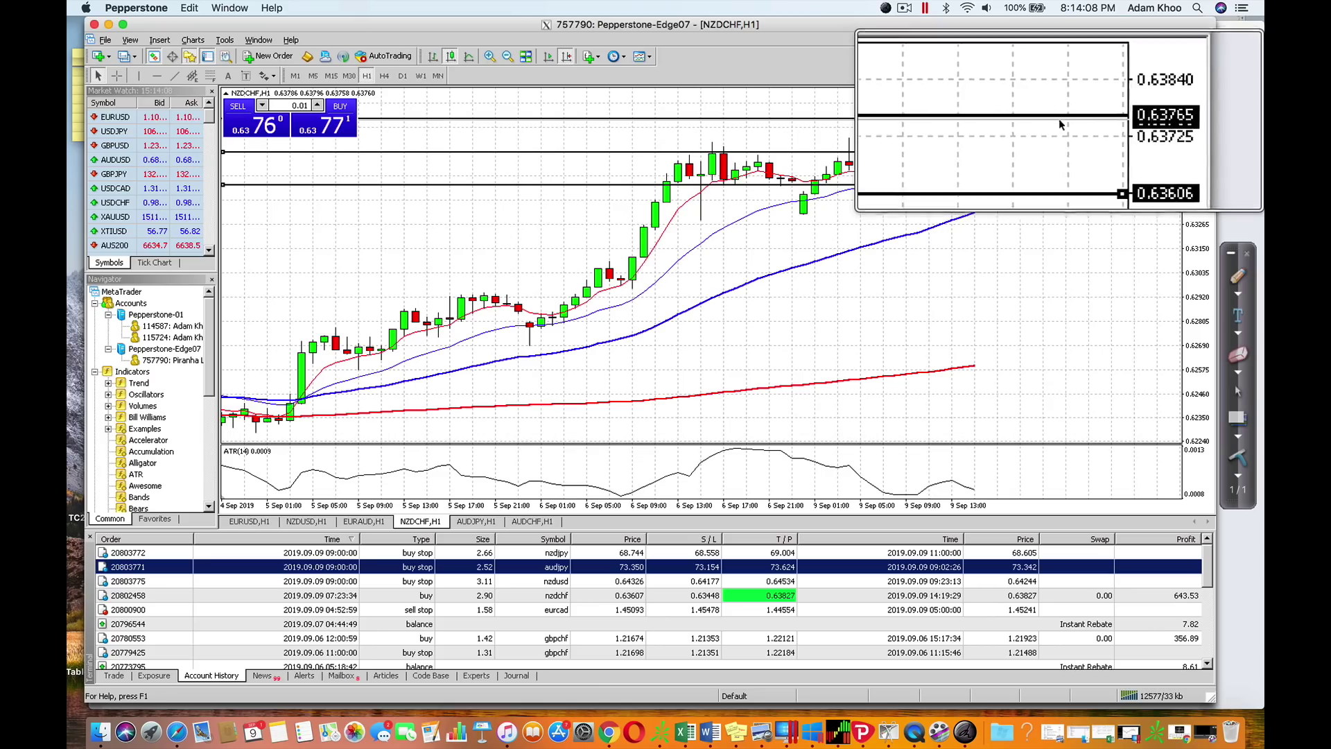
drag(1059, 118, 1059, 104)
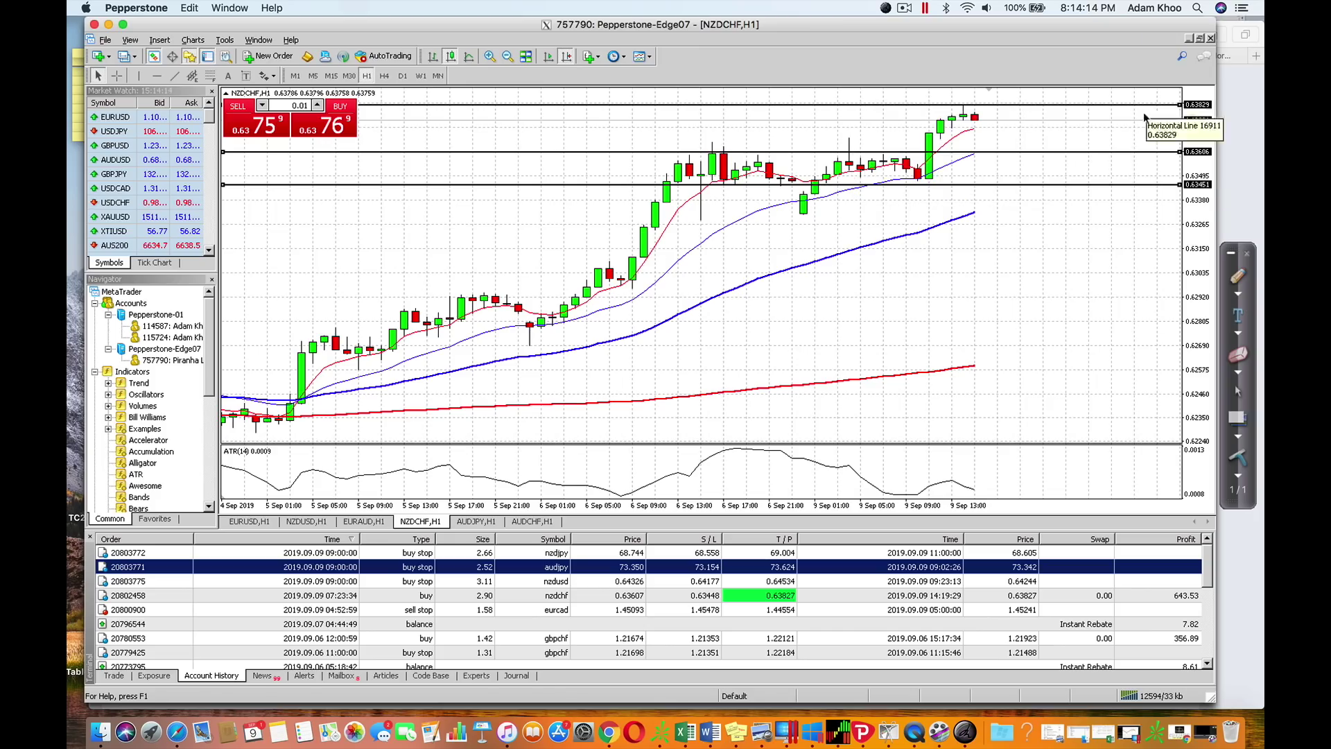
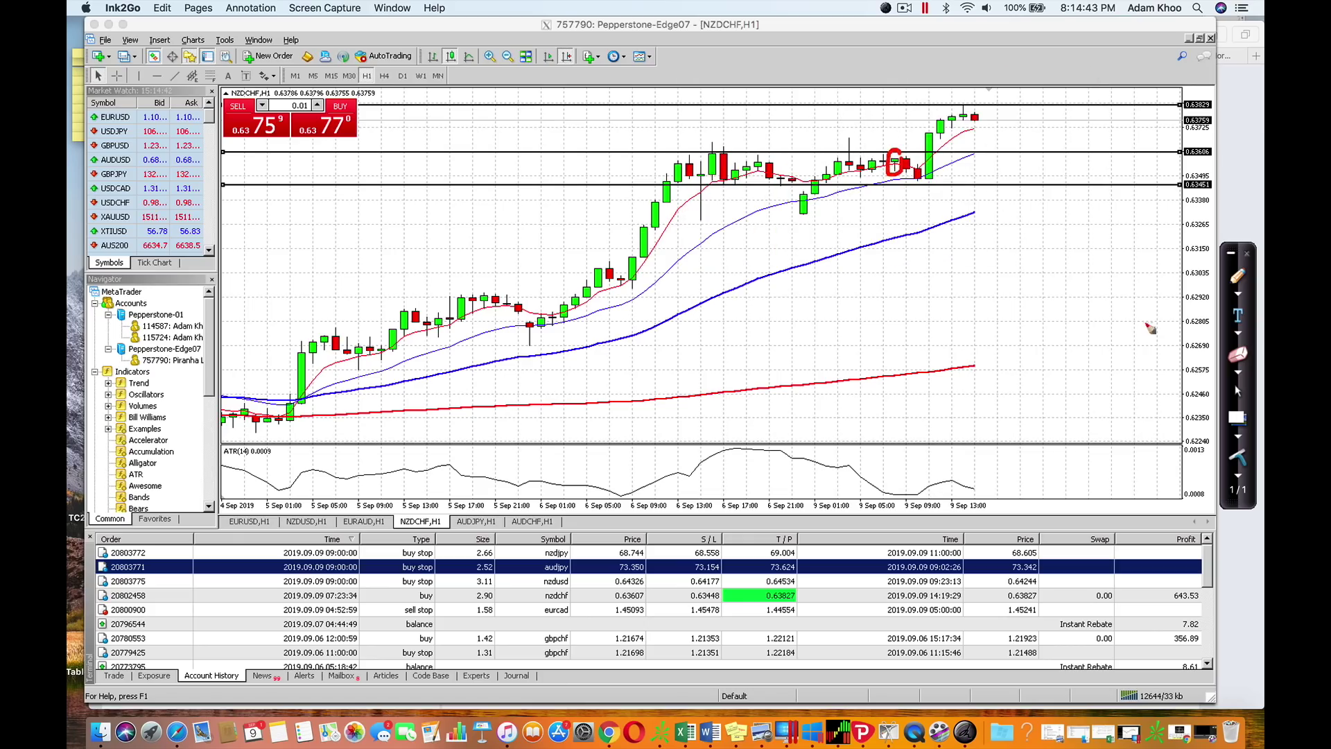
- Clear the old ink, circle the NZDCHF signal candles before 9 Sep 07:00 in red with an arrow above, and clear that ink
click(1237, 456)
click(1238, 390)
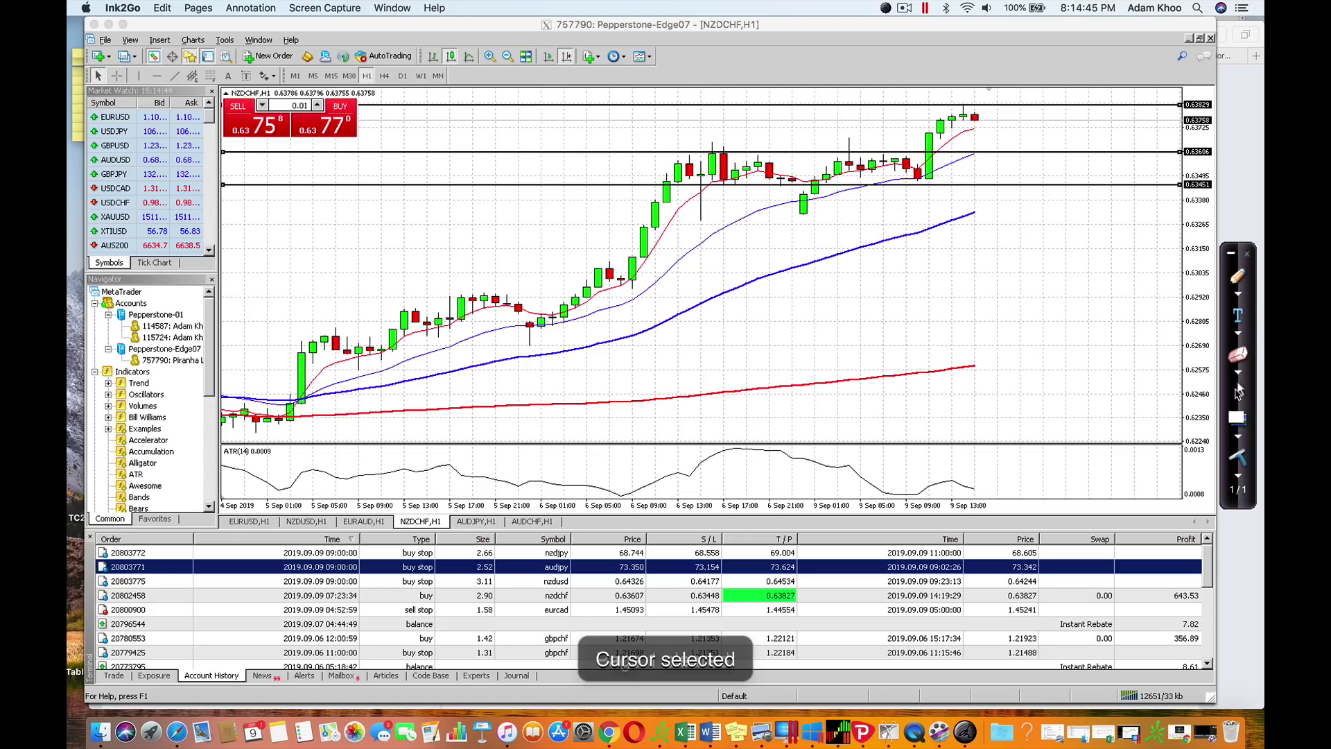
click(490, 57)
click(490, 57)
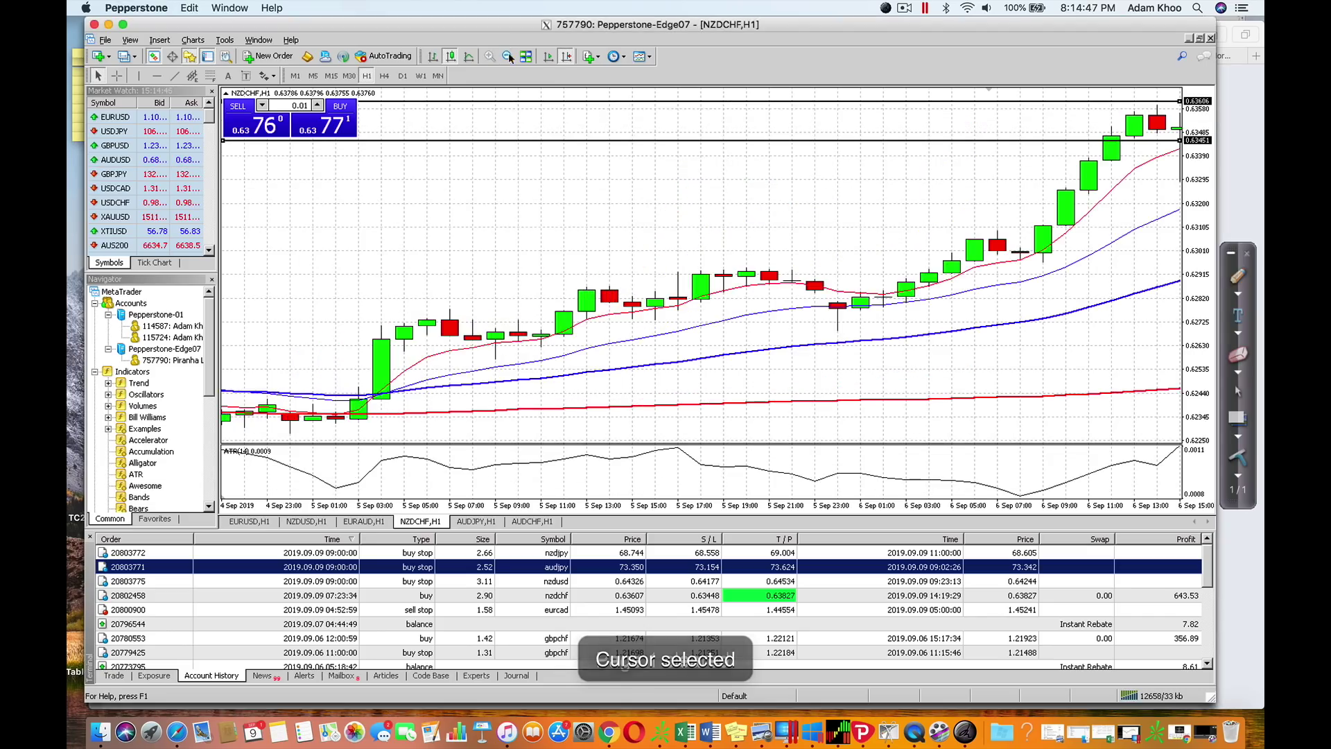
key(cmd+shift+p)
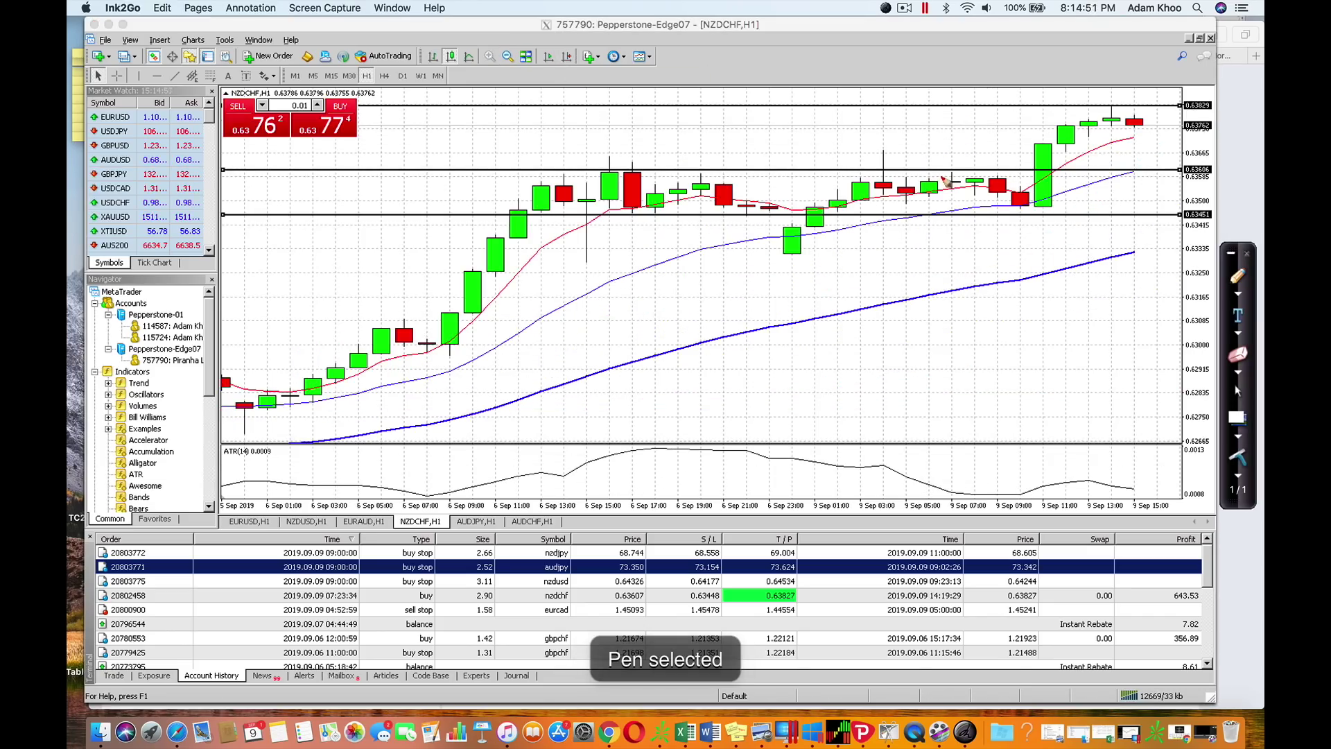
mouse_move(926, 143)
mouse_down()
mouse_move(919, 164)
mouse_move(941, 165)
mouse_move(895, 189)
mouse_move(931, 218)
mouse_up()
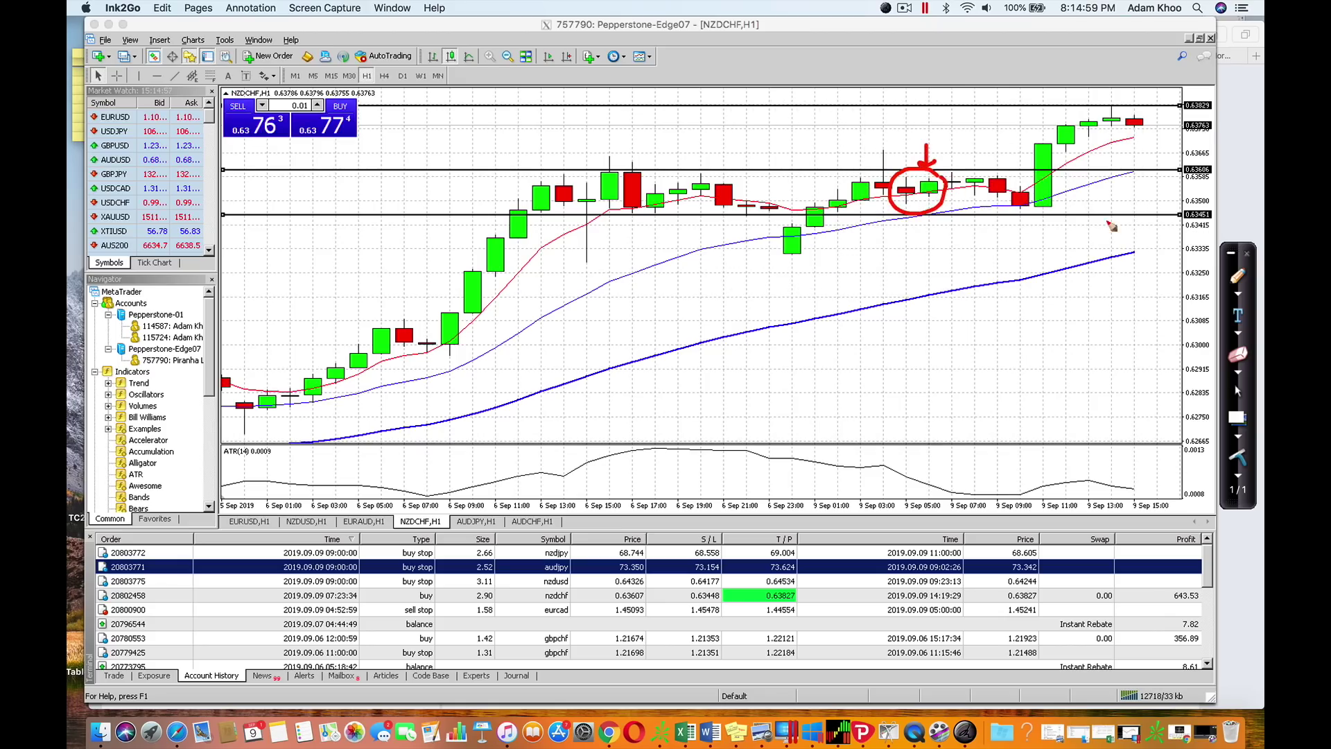
key(Delete)
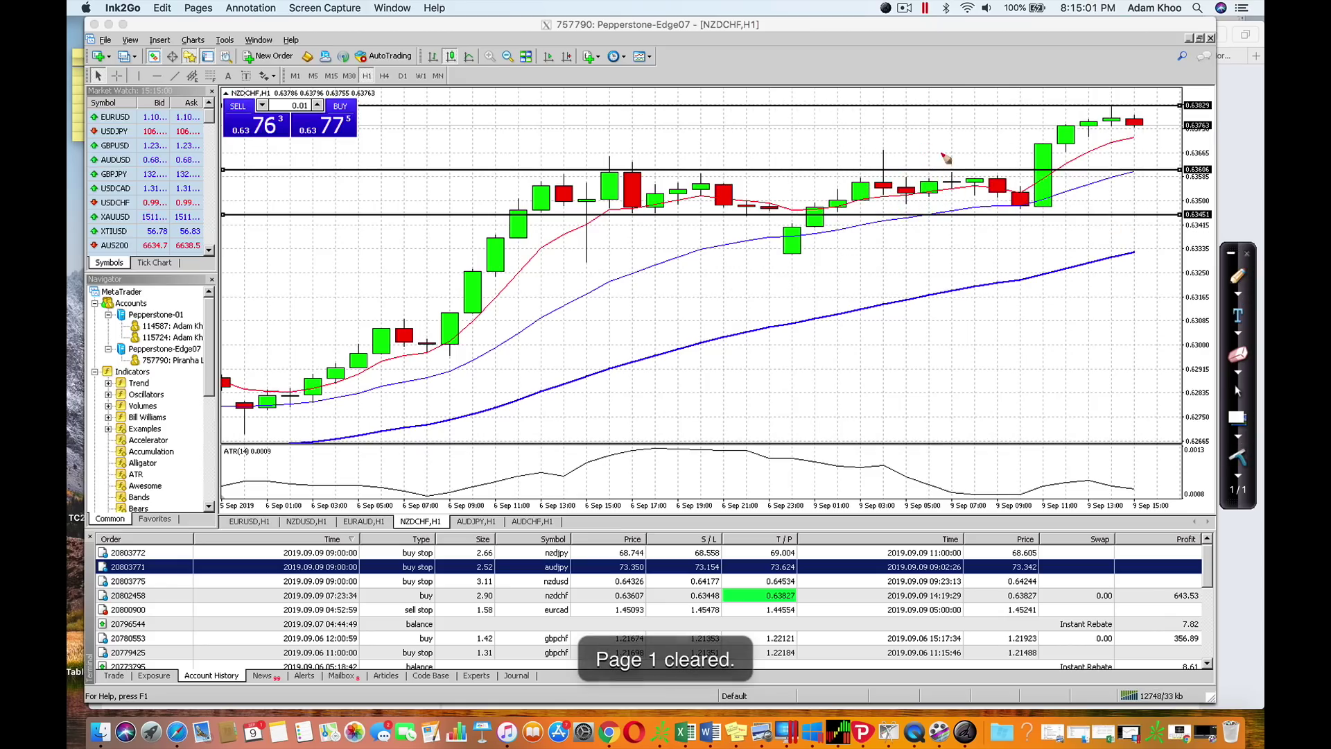
- Mark the NZDCHF entry and stop-loss levels in red ink and bracket the distances as 1.5 ATR, 1R and 1.4R
drag(928, 167, 964, 167)
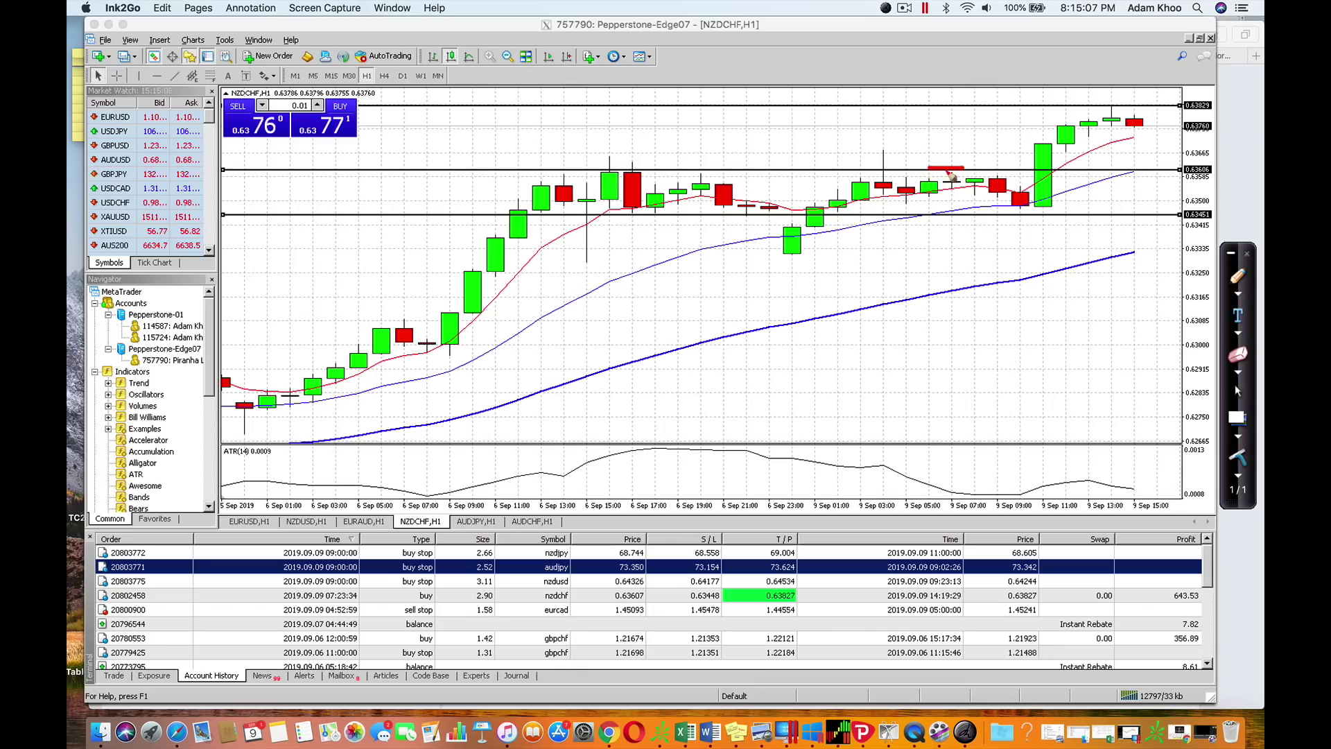
drag(932, 215, 964, 216)
mouse_move(1068, 172)
mouse_down()
mouse_move(1073, 210)
mouse_move(1096, 195)
mouse_move(1144, 188)
mouse_move(1156, 201)
mouse_move(1187, 186)
mouse_up()
click(1108, 194)
mouse_move(860, 173)
mouse_down()
mouse_move(858, 217)
mouse_move(808, 203)
mouse_move(830, 195)
mouse_move(857, 109)
mouse_move(801, 144)
mouse_move(836, 142)
mouse_move(816, 160)
mouse_up()
click(810, 142)
drag(816, 150, 822, 156)
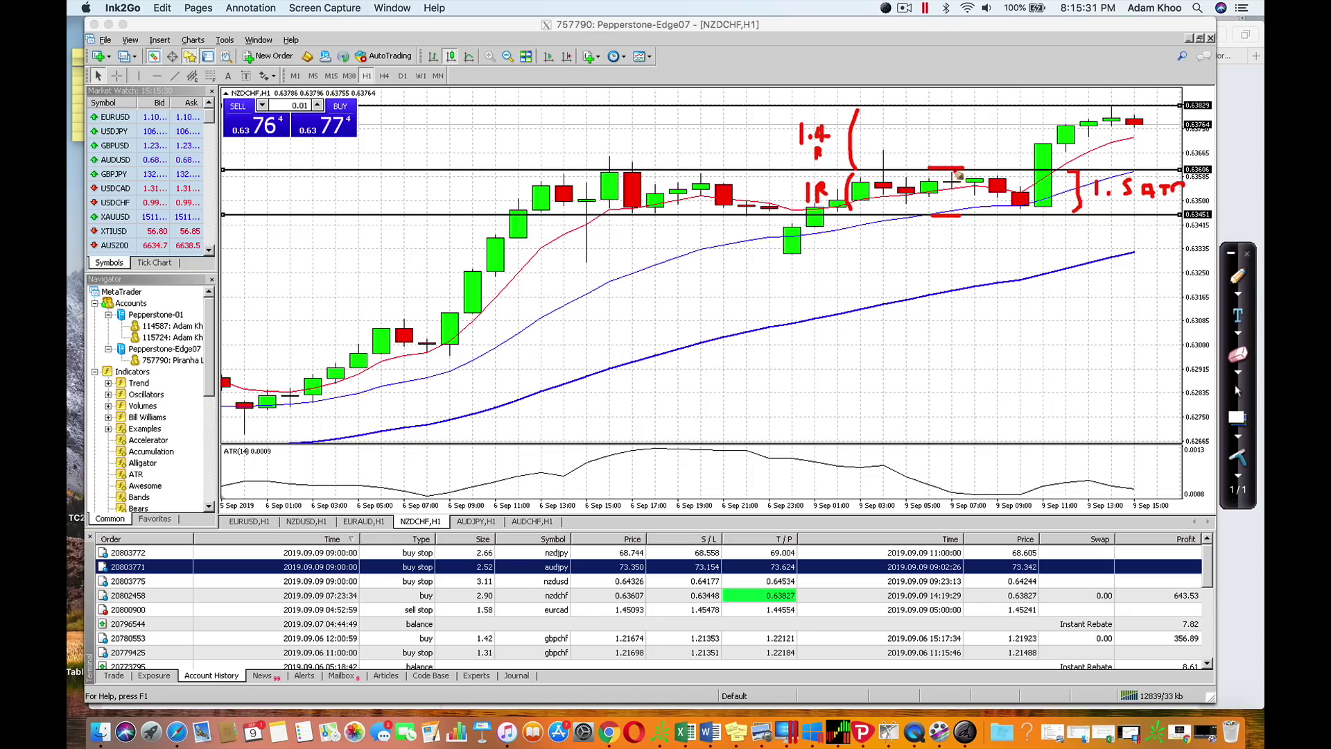
- Trace the price path in red from the entry through the pullback low up to the take-profit line, and clear the ink
mouse_move(962, 178)
mouse_down()
mouse_move(1023, 207)
mouse_move(1026, 222)
mouse_move(1117, 102)
mouse_up()
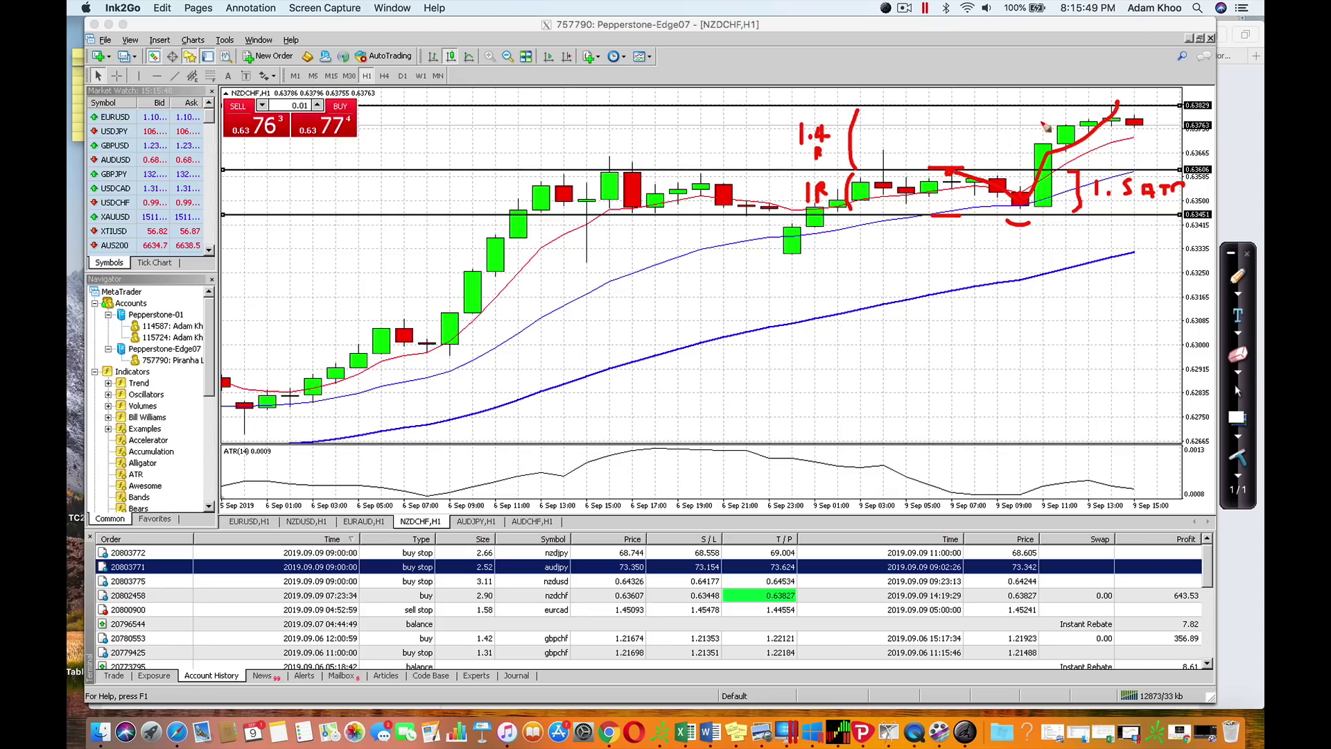
click(1242, 455)
click(1238, 390)
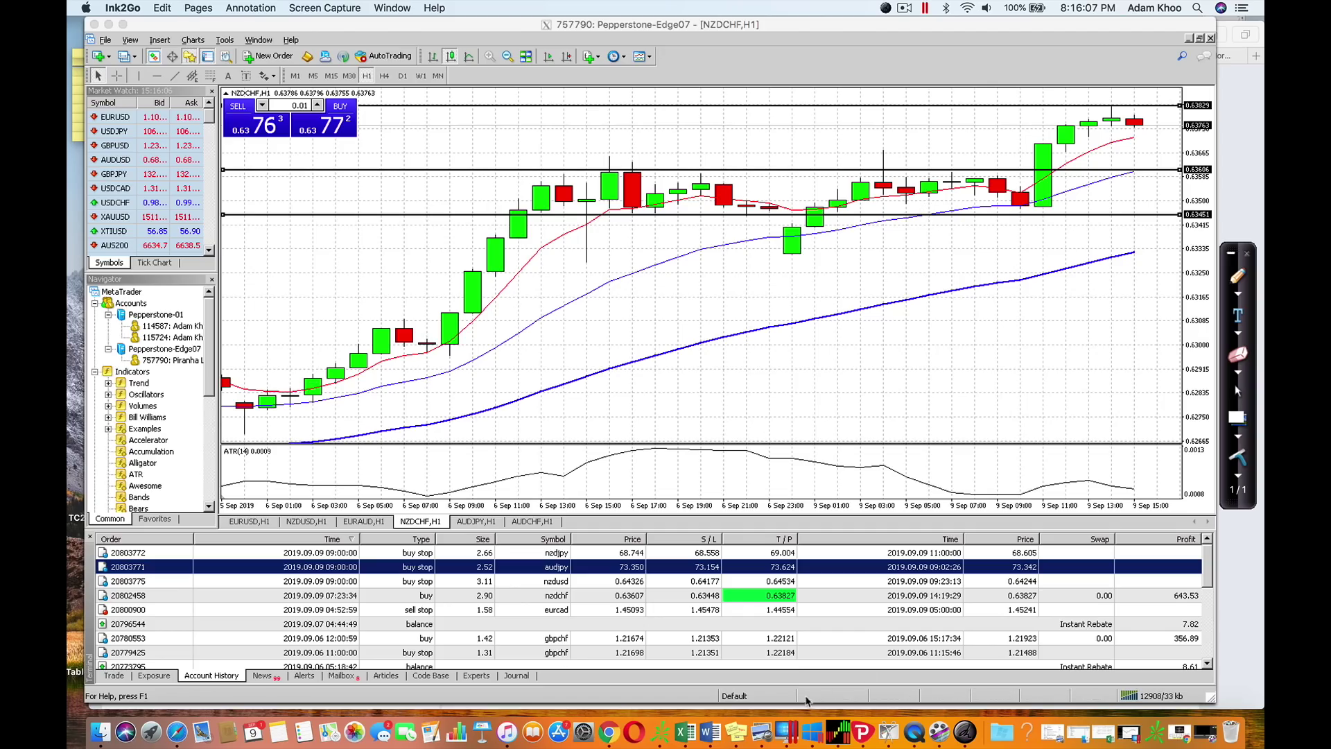
click(177, 731)
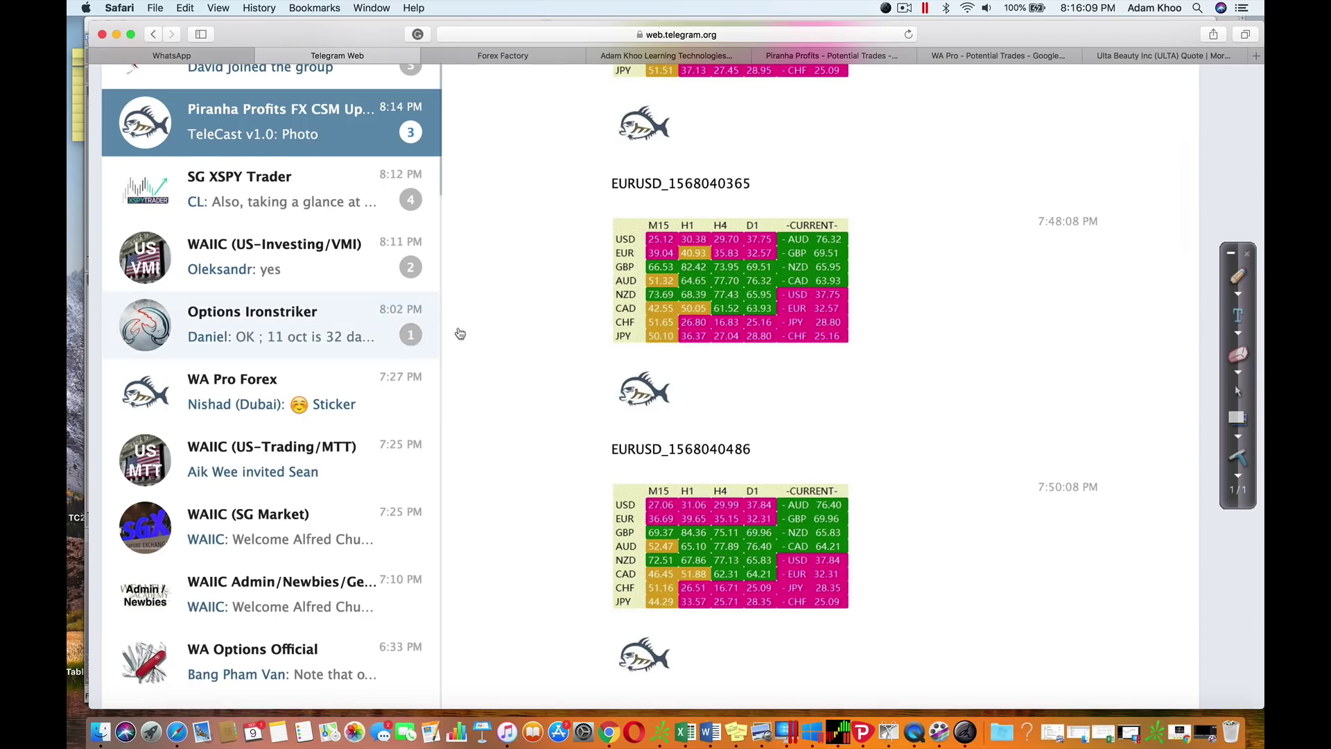
click(1237, 293)
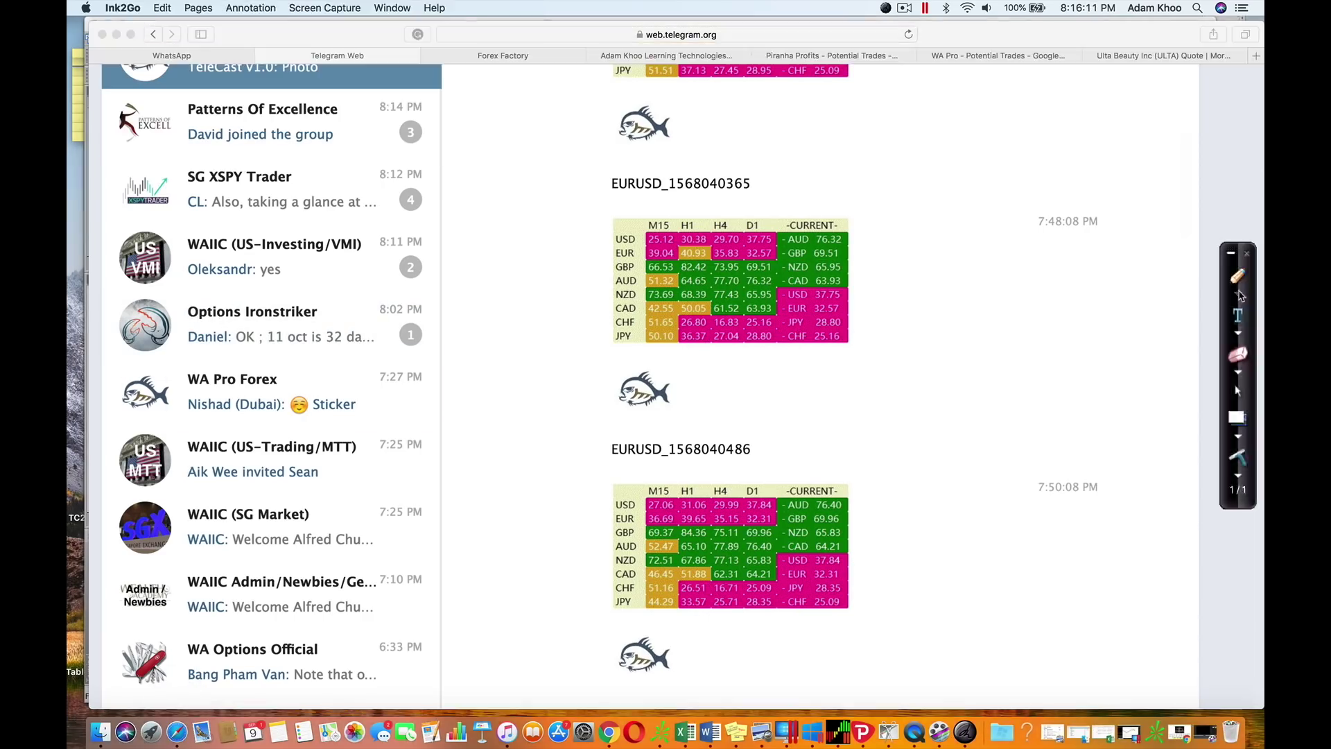
click(1220, 437)
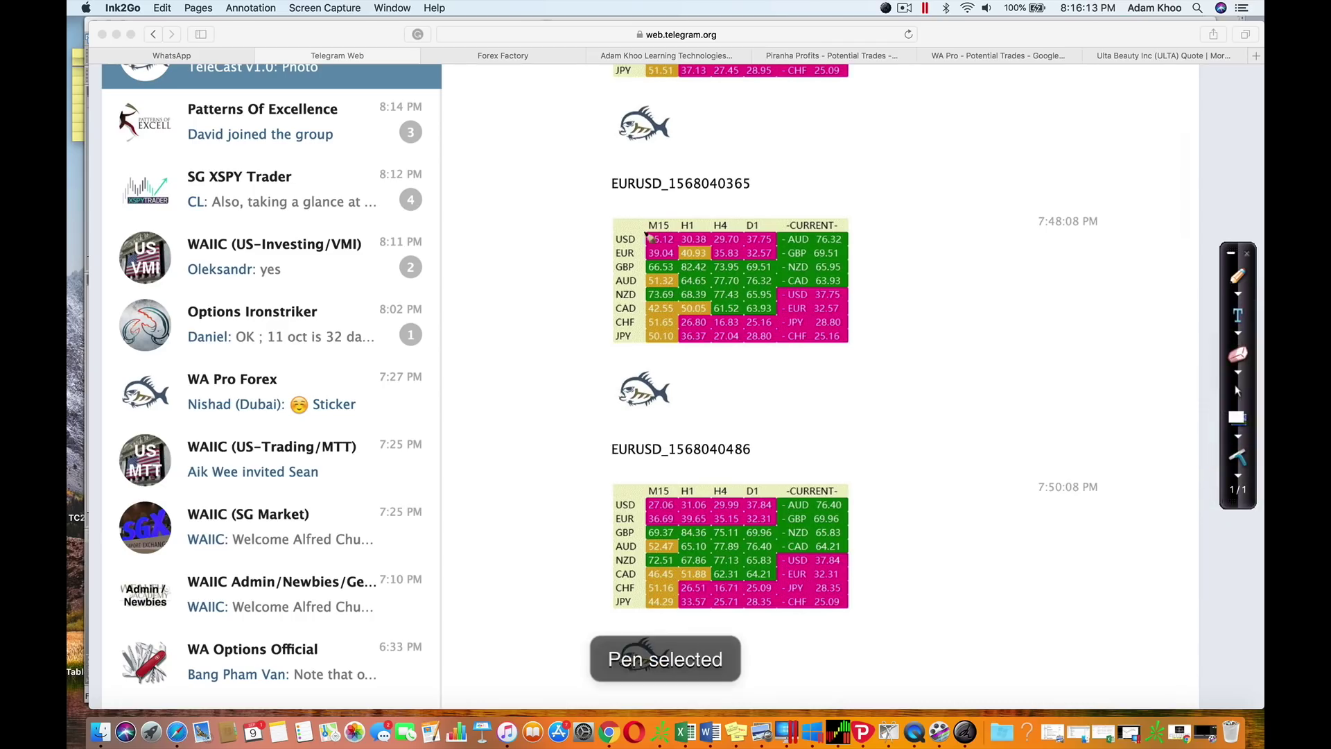
drag(615, 300, 642, 302)
mouse_move(743, 292)
mouse_down()
mouse_move(719, 286)
mouse_move(749, 309)
mouse_up()
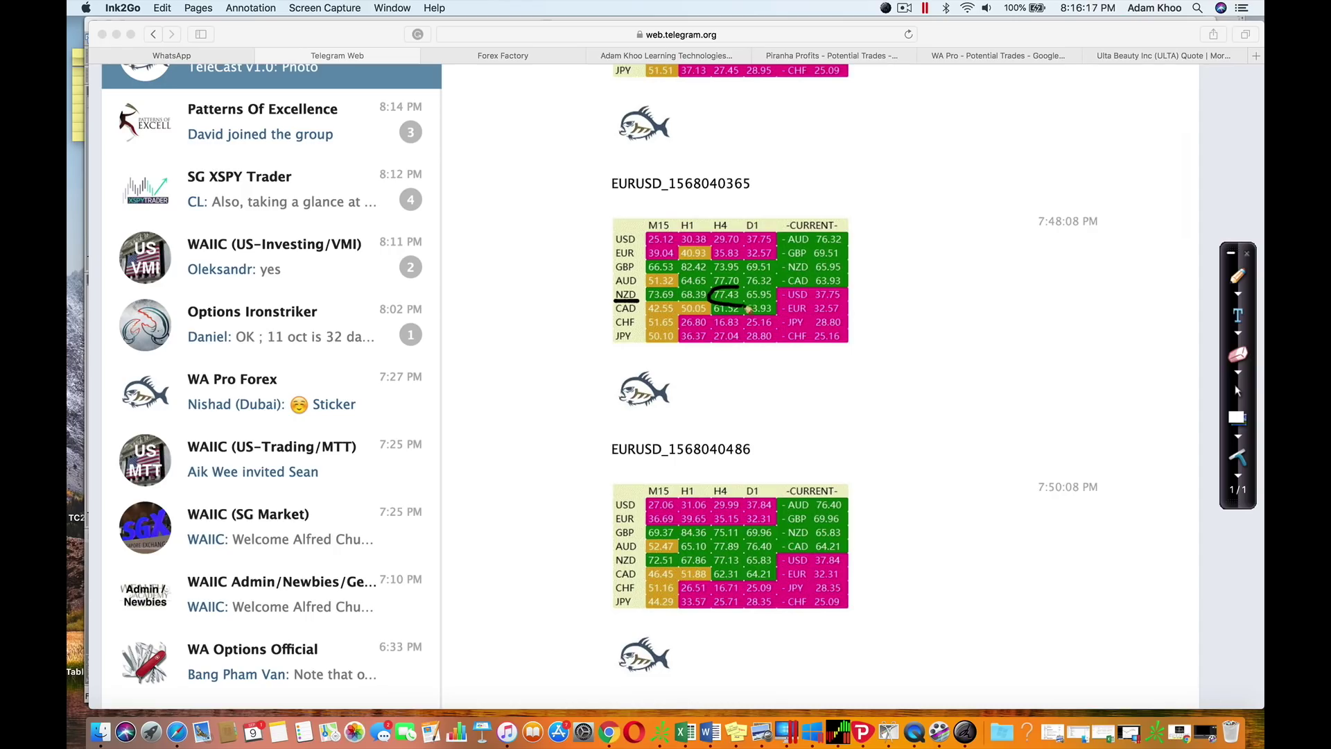
drag(614, 327, 639, 328)
mouse_move(748, 321)
mouse_down()
mouse_move(705, 339)
mouse_move(746, 333)
mouse_up()
mouse_move(732, 216)
mouse_down()
mouse_move(705, 234)
mouse_move(740, 223)
mouse_move(728, 211)
mouse_up()
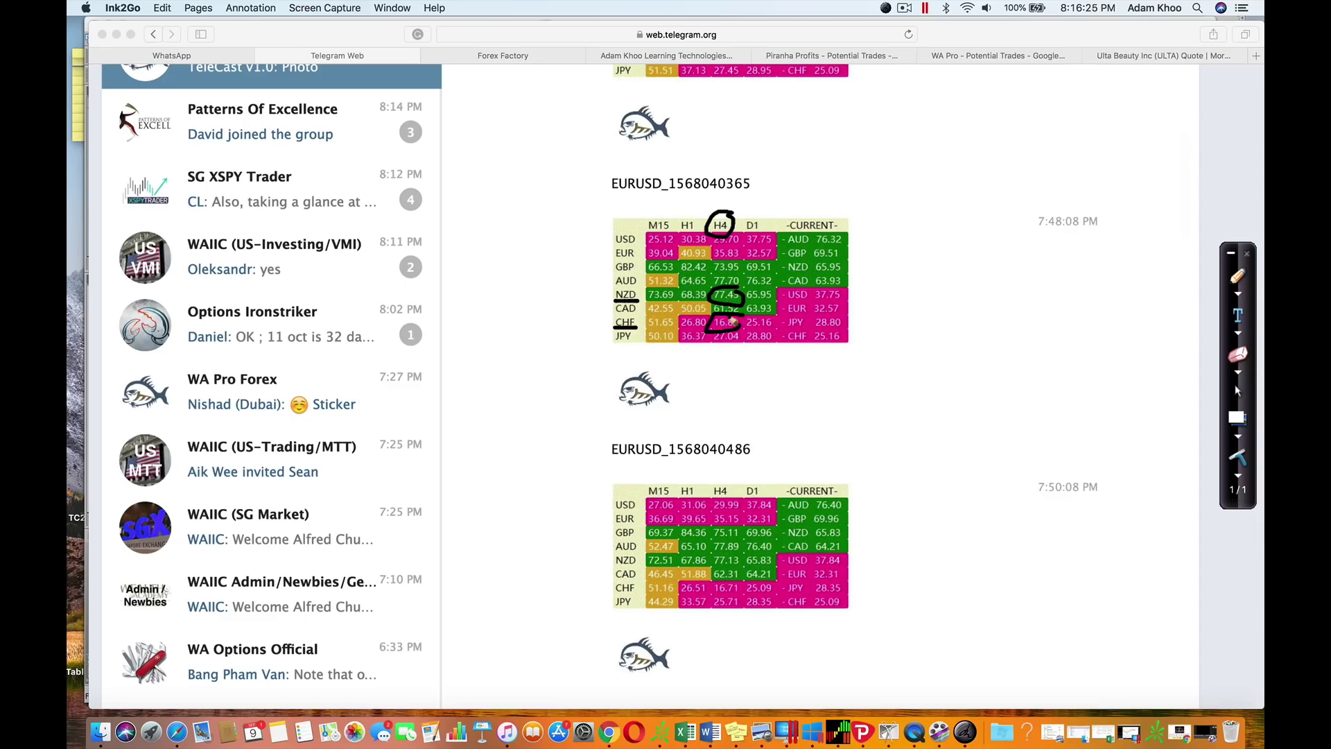
mouse_move(720, 219)
mouse_down()
mouse_move(697, 199)
mouse_move(691, 230)
mouse_move(673, 224)
mouse_move(697, 225)
mouse_up()
click(1238, 390)
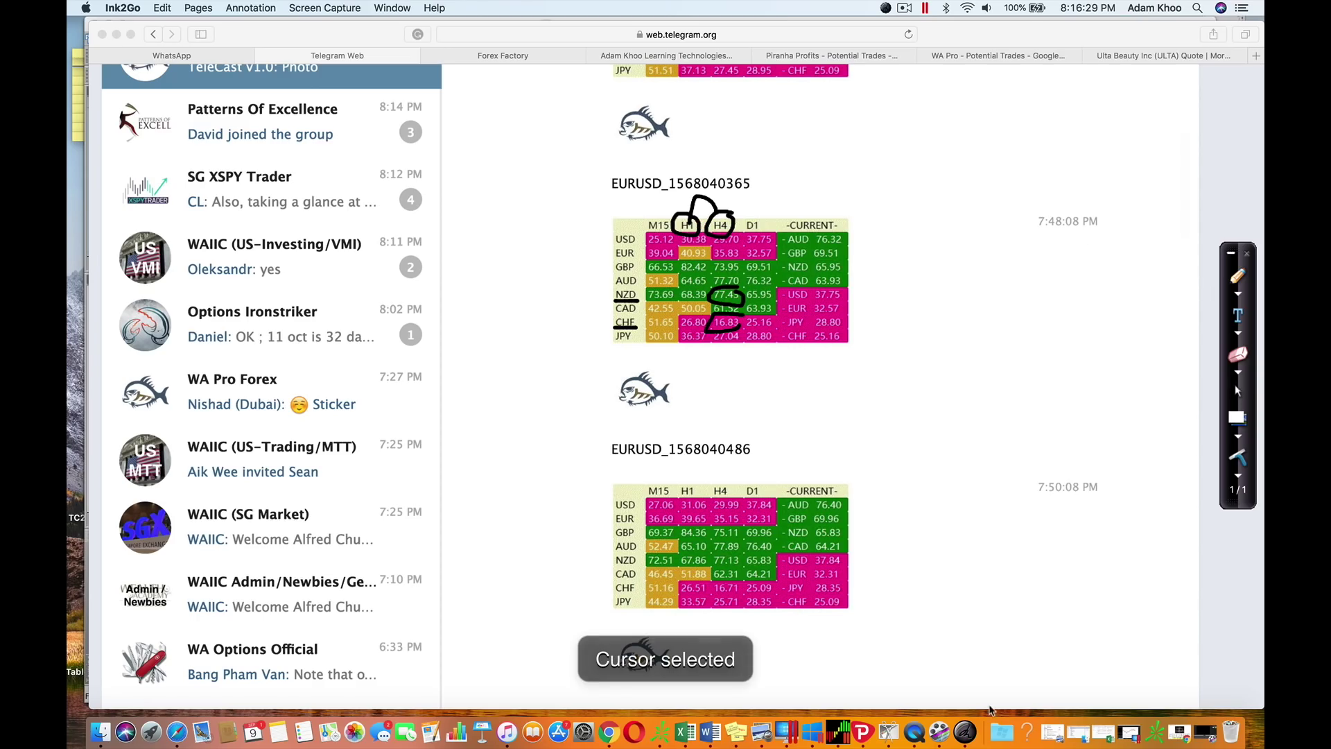
- Switch back to the NZDCHF,H1 chart in MetaTrader and mark the entry, stop-loss and take-profit levels in ink
click(807, 724)
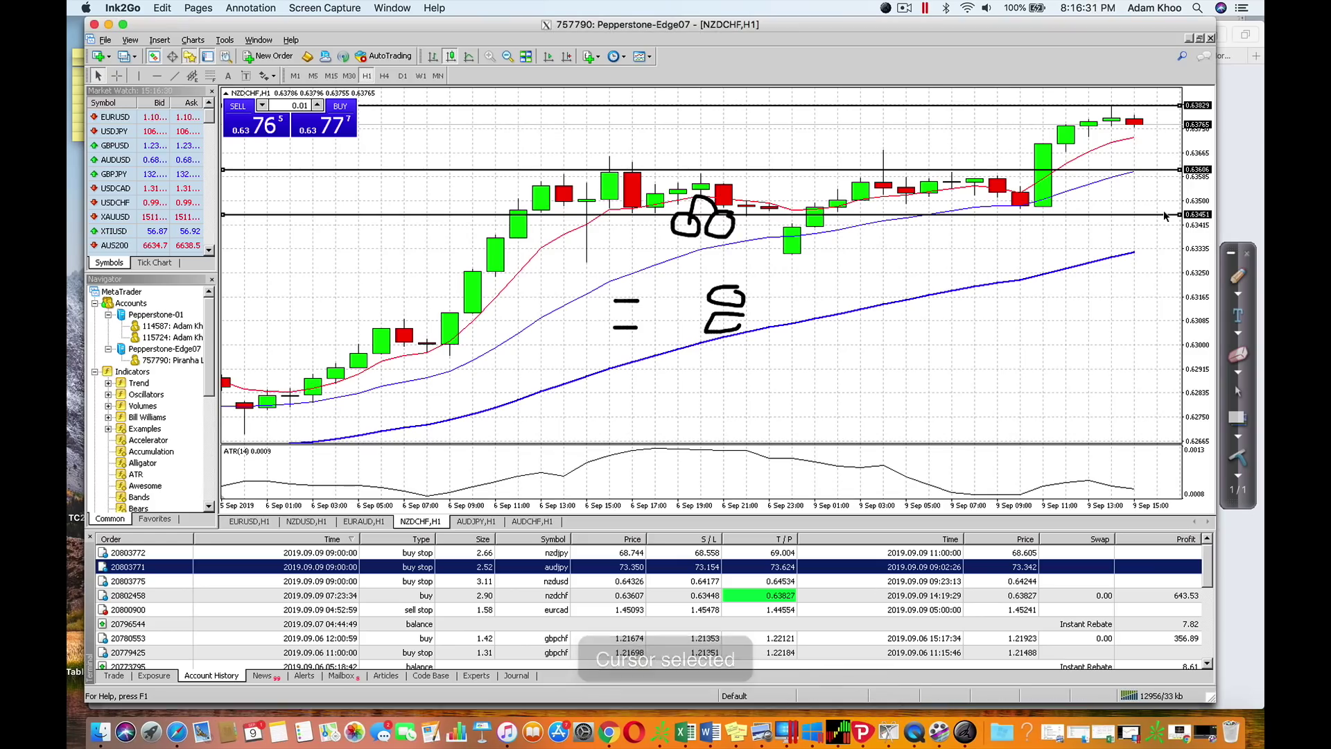
click(1236, 276)
mouse_move(940, 172)
mouse_down()
mouse_move(889, 188)
mouse_move(963, 173)
mouse_up()
drag(933, 219, 959, 220)
drag(1123, 106, 1094, 104)
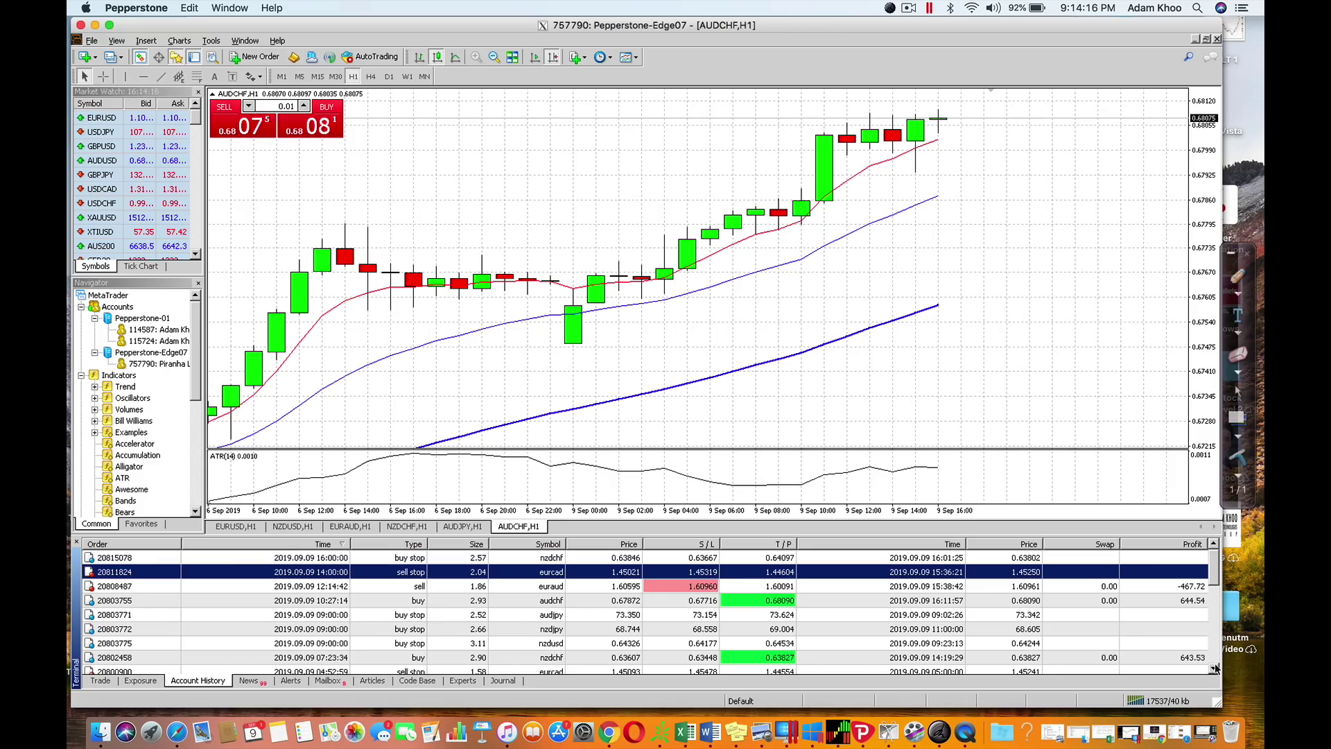
- Check the current date, and review the account history from the latest 9 September orders down to the early-September orders and the profit total
click(1081, 8)
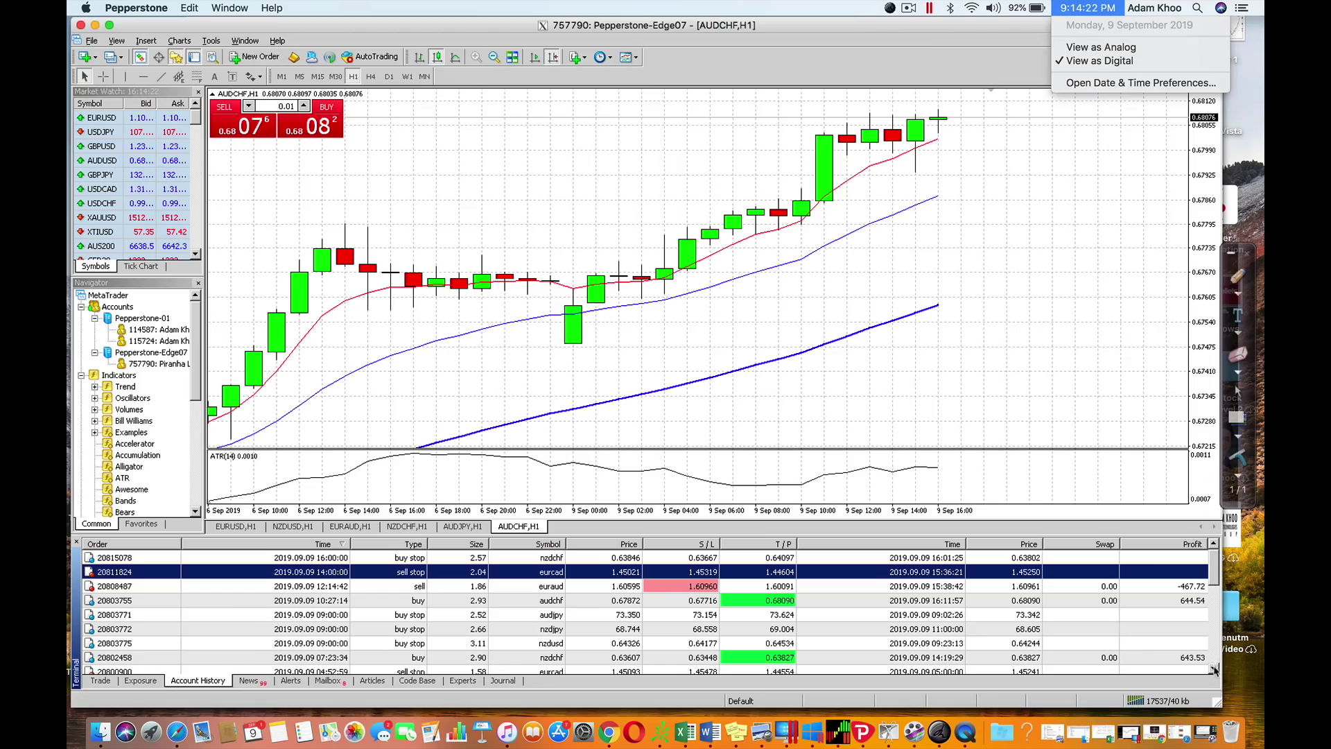
click(1214, 669)
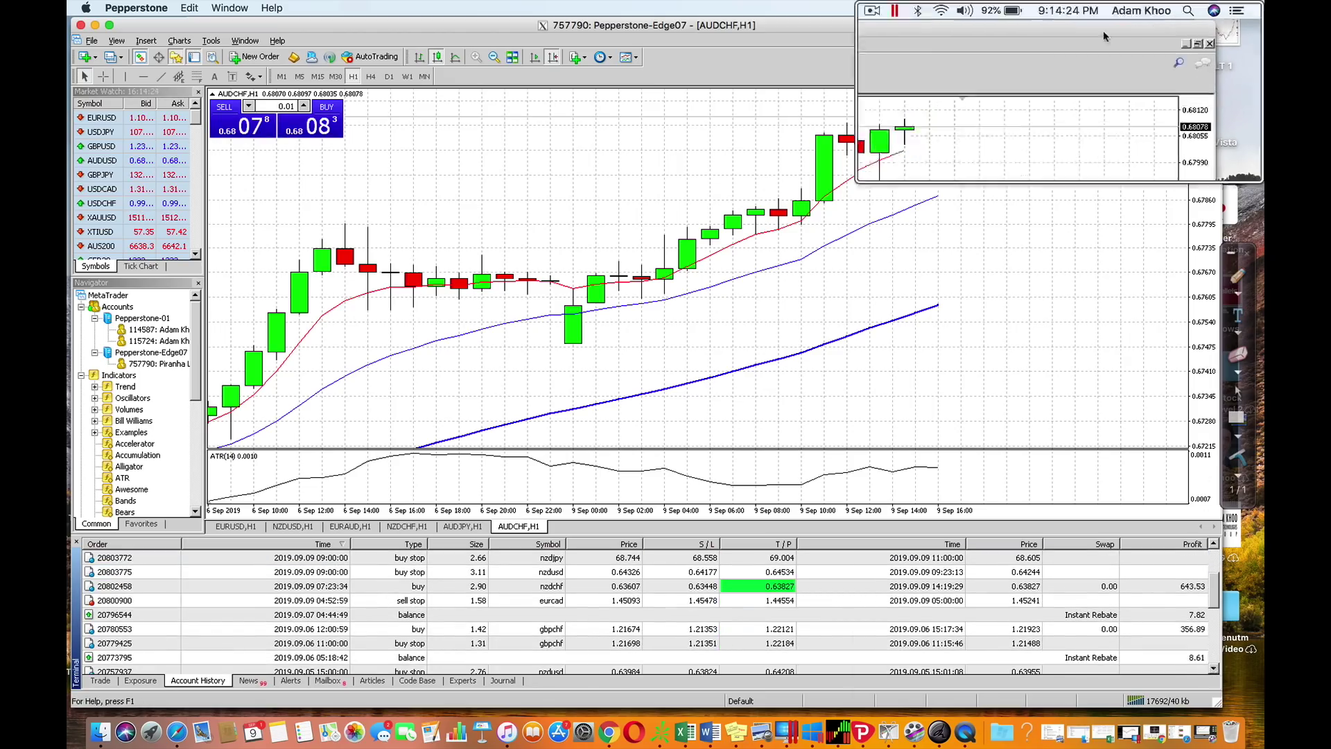
click(1215, 669)
click(1215, 669)
click(1215, 668)
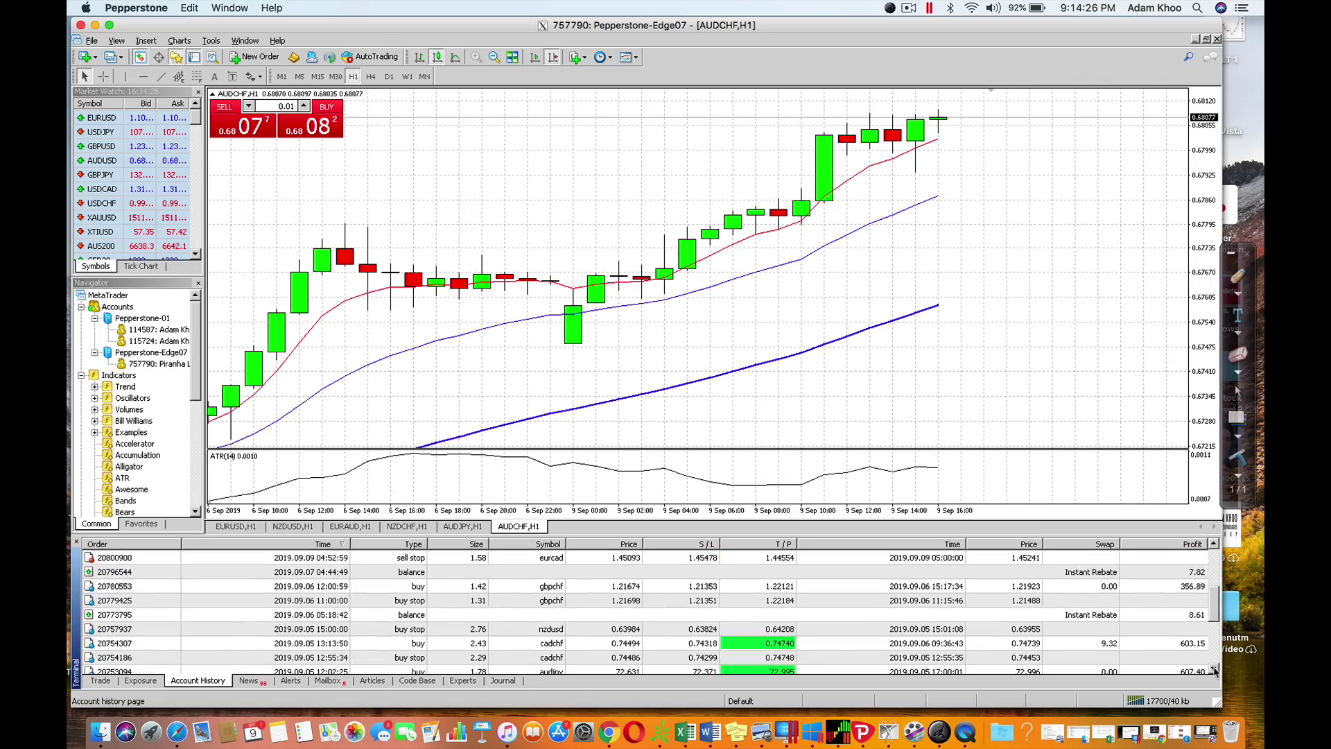
click(1215, 669)
click(1215, 669)
click(1215, 669)
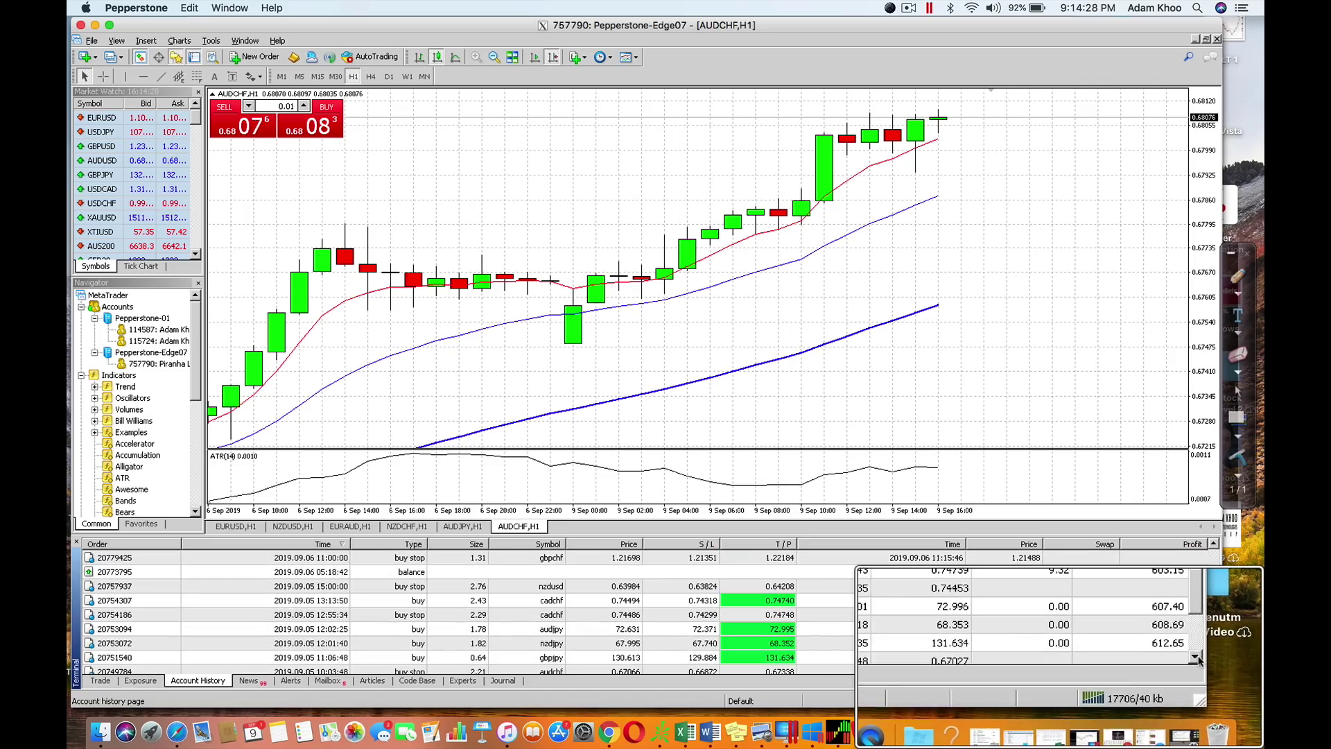
click(1215, 669)
click(1214, 669)
click(1215, 669)
click(1215, 669)
click(1214, 669)
click(1215, 669)
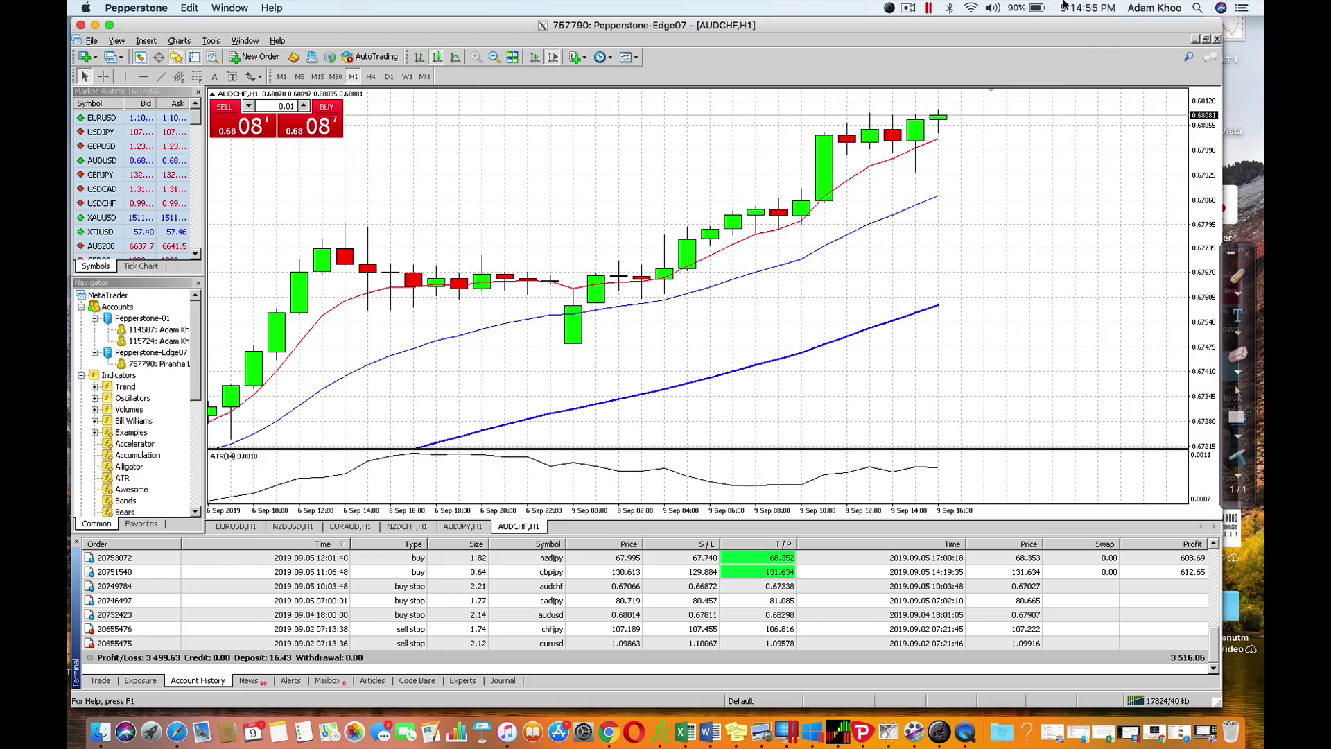
click(1087, 7)
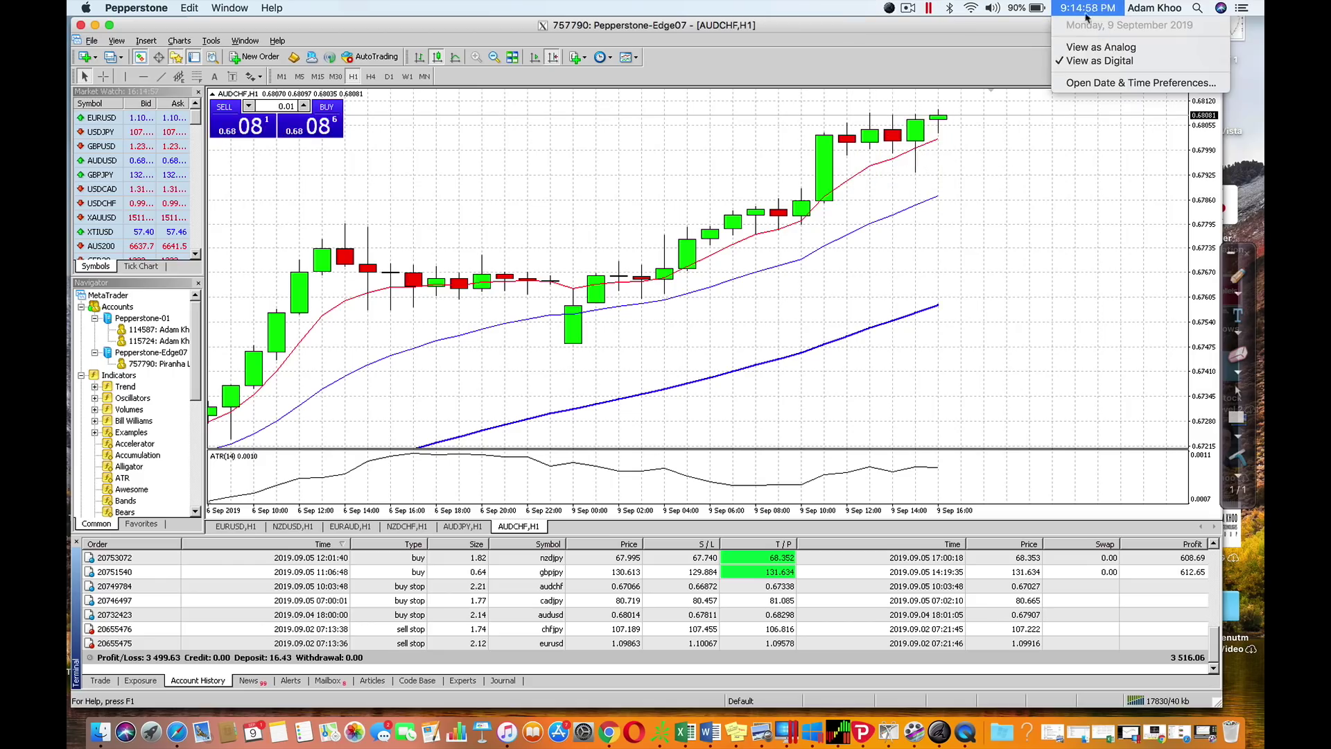
click(569, 192)
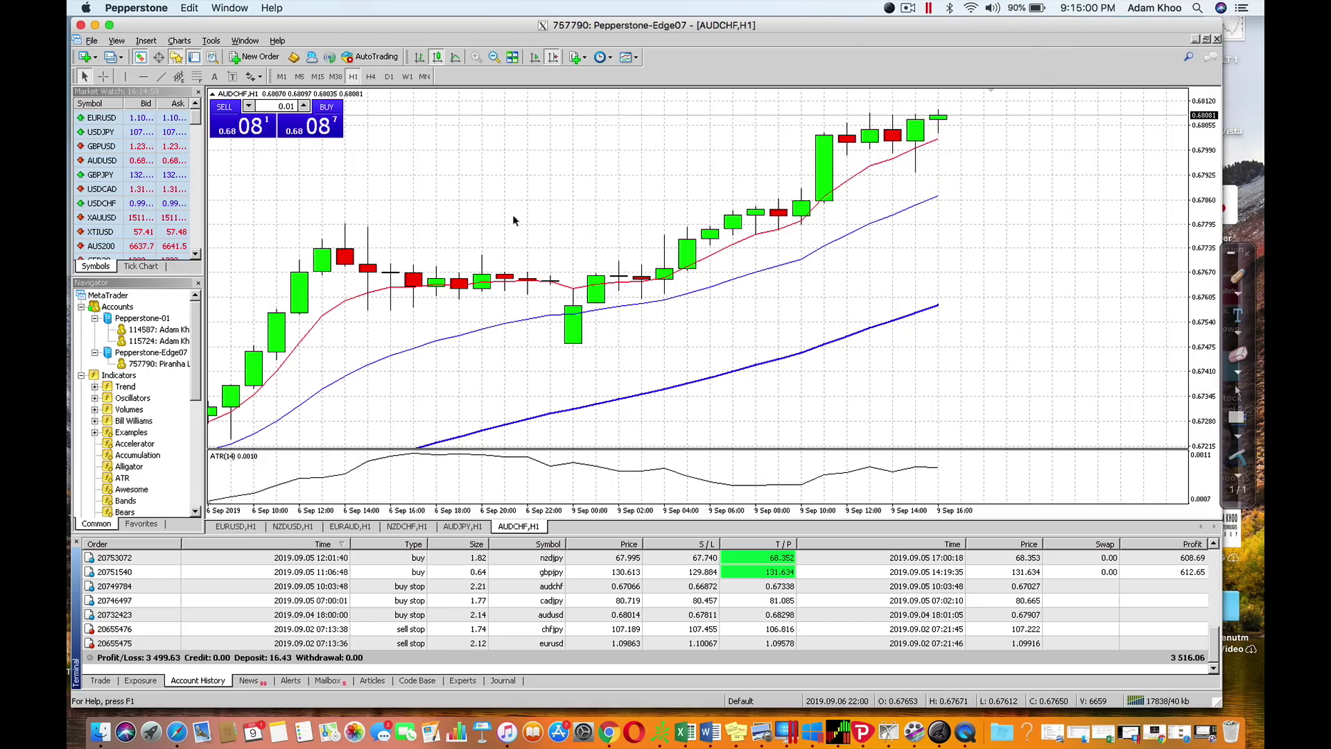